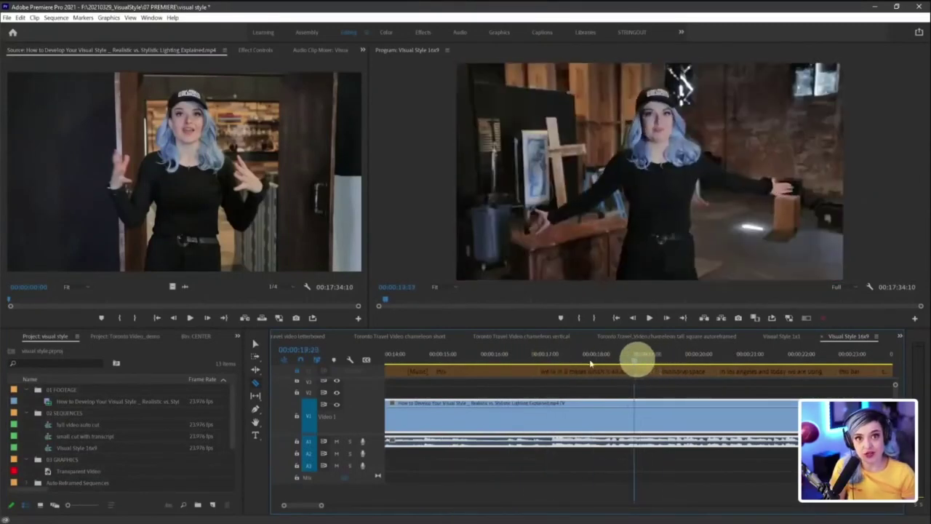
Reveal the chameleon short sequence in the project bin and duplicate it
left_click(533, 448)
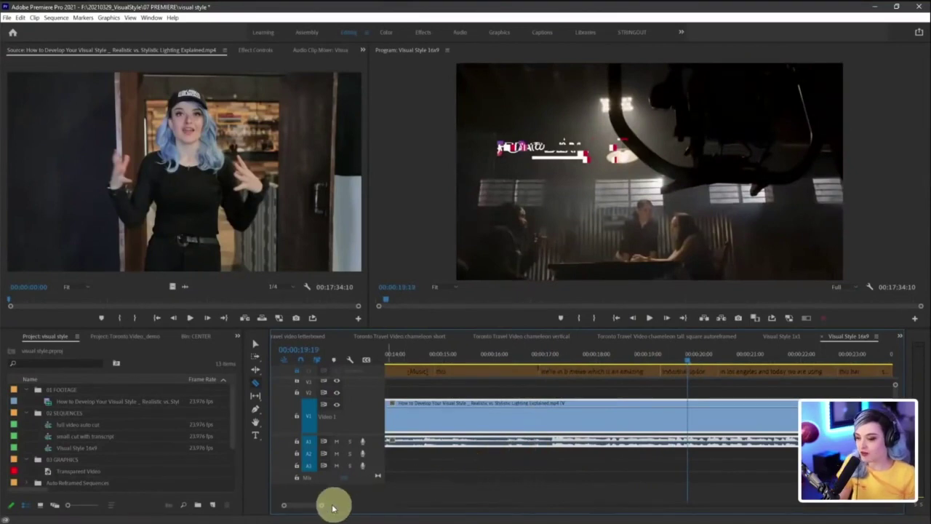
left_click_drag(321, 507, 737, 505)
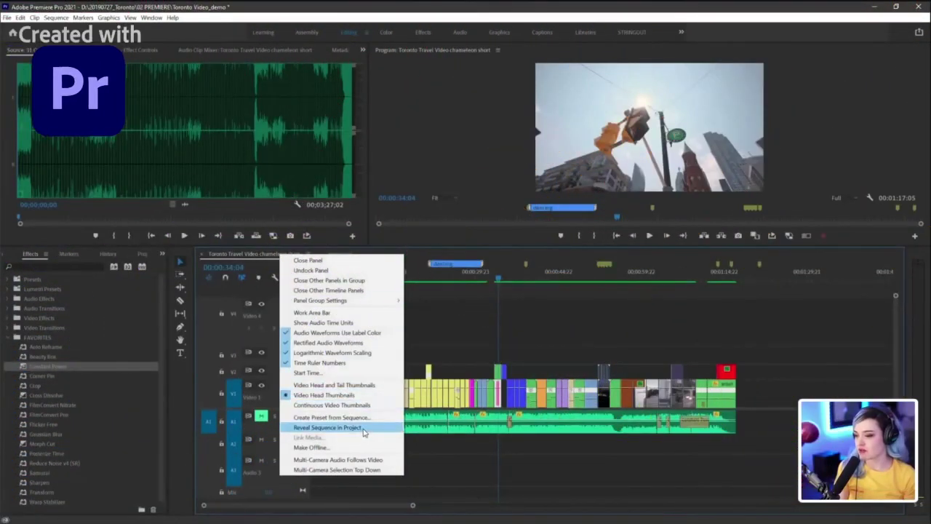
left_click(366, 429)
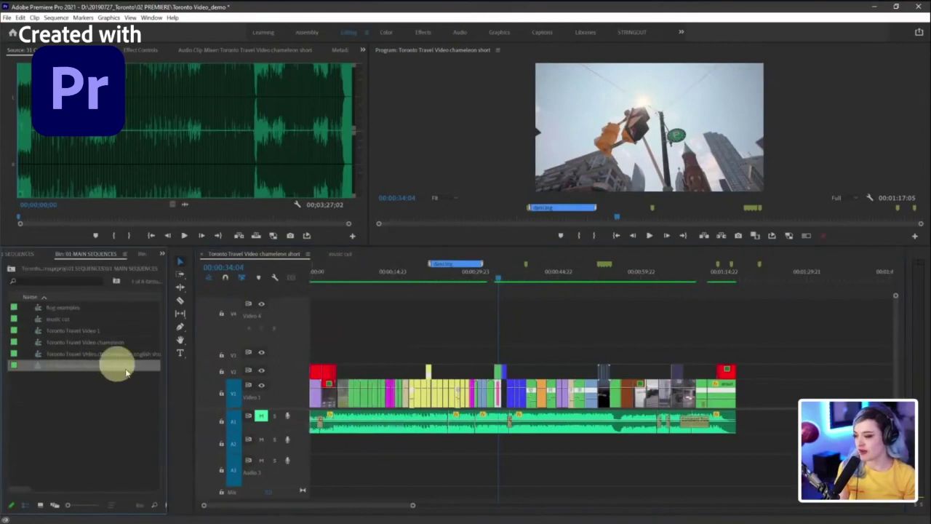
right_click(72, 369)
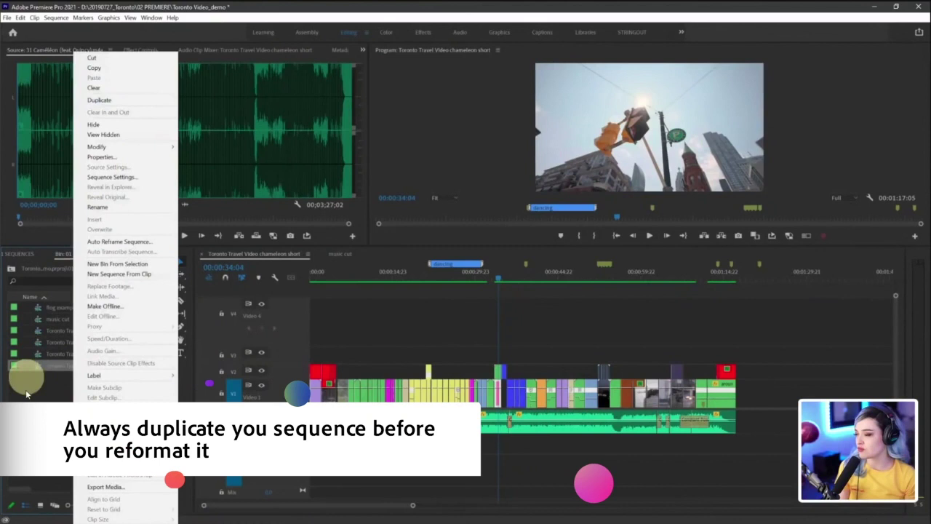
left_click(47, 364)
Rename the duplicate 'Toronto Travel Video chameleon square' and open it in the timeline
left_click(72, 376)
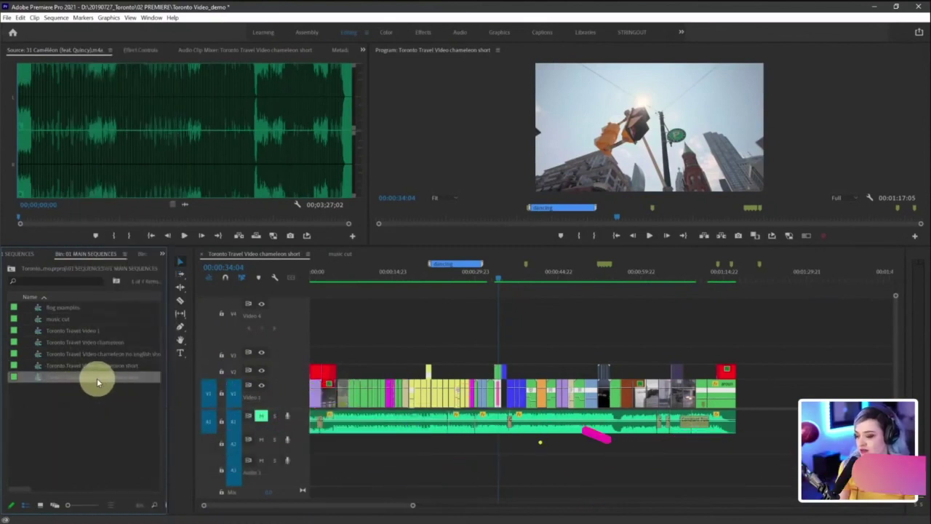
left_click(124, 377)
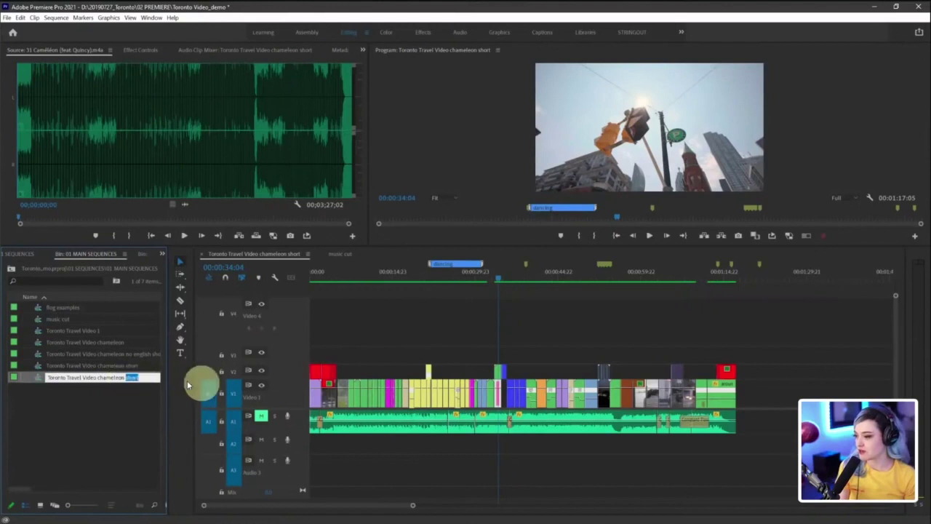
type("square")
key("Return")
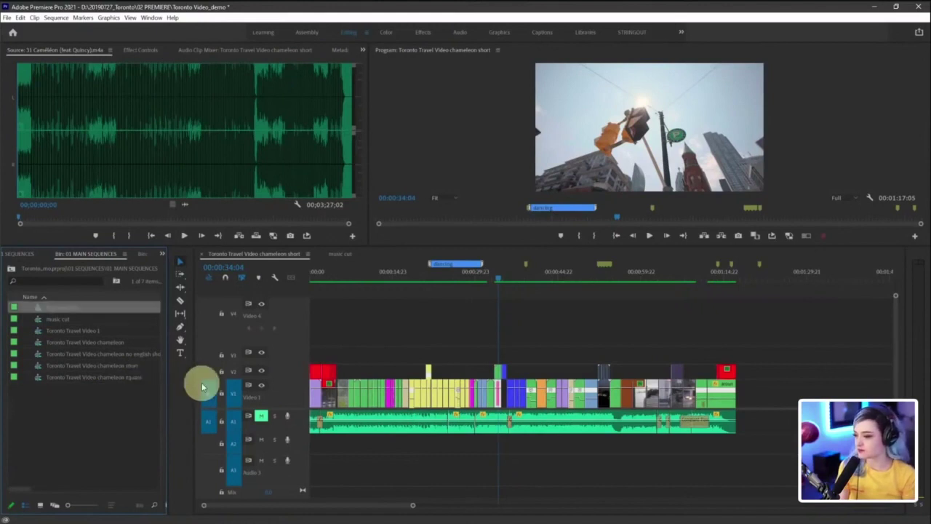
double_click(40, 378)
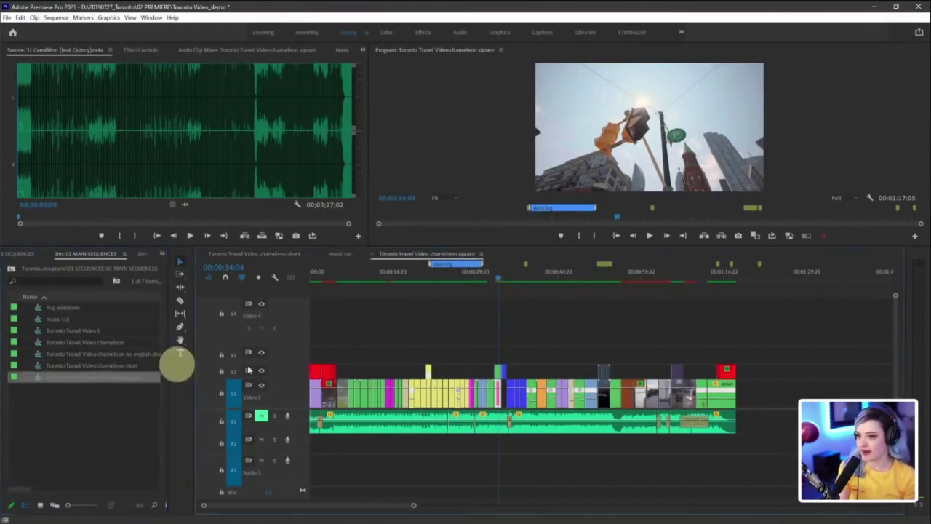
mouse_move(784, 324)
left_mouse_down()
mouse_move(193, 305)
mouse_move(653, 260)
left_mouse_up()
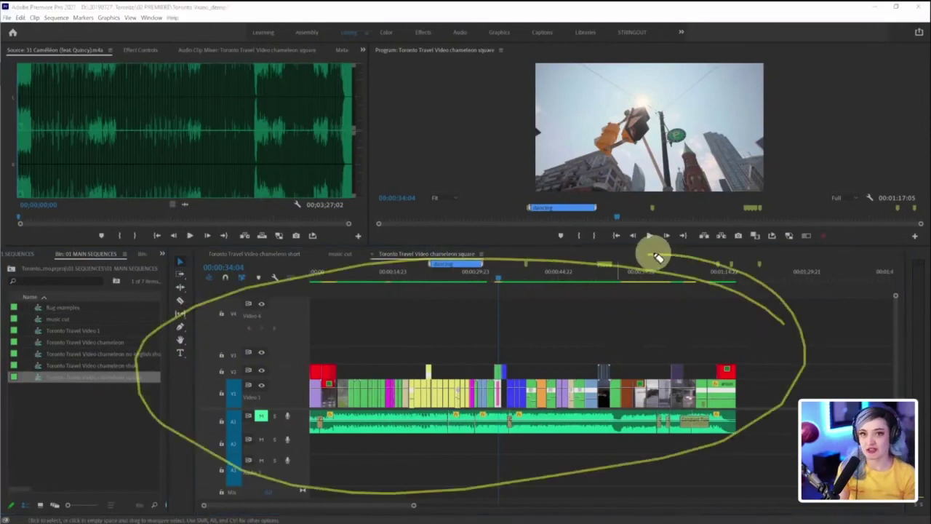
Change the chameleon square sequence's frame size to 1080 × 1080, deleting all previews
left_click(57, 18)
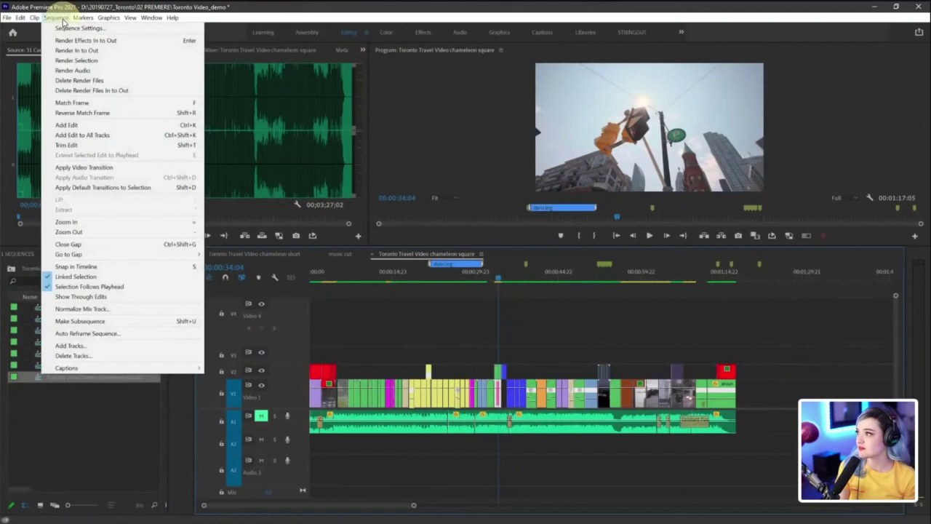
left_click(73, 28)
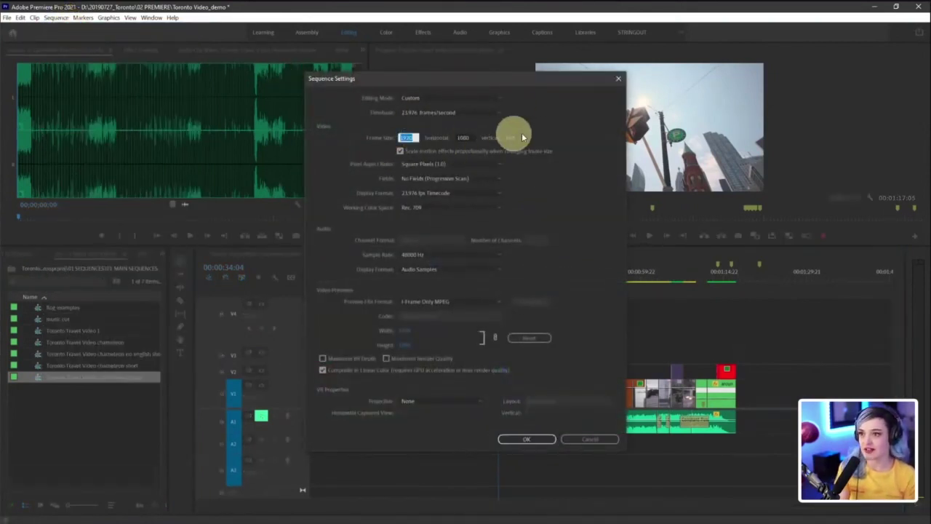
left_click(440, 144)
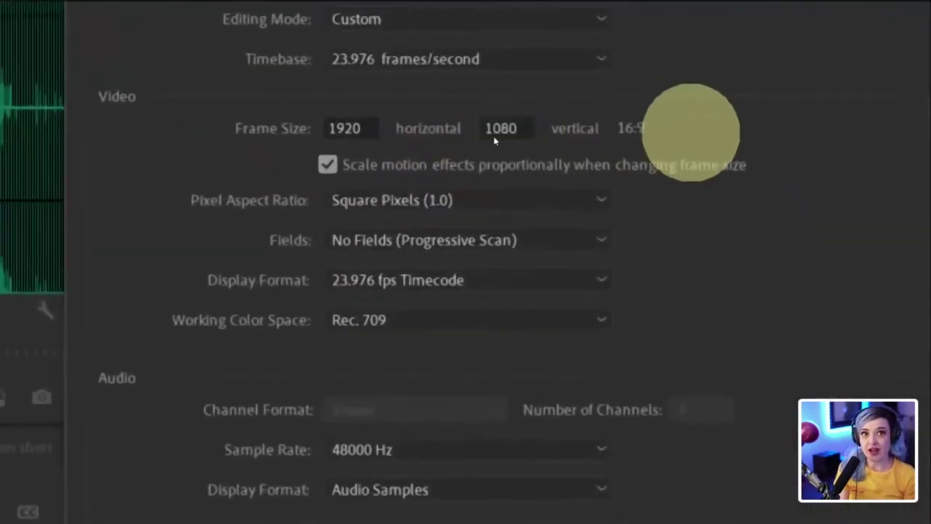
double_click(349, 128)
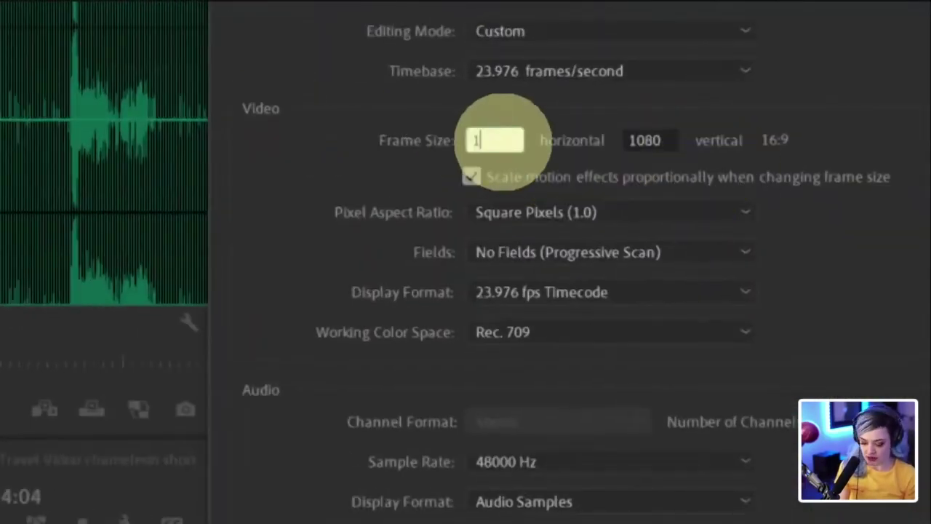
left_click(490, 94)
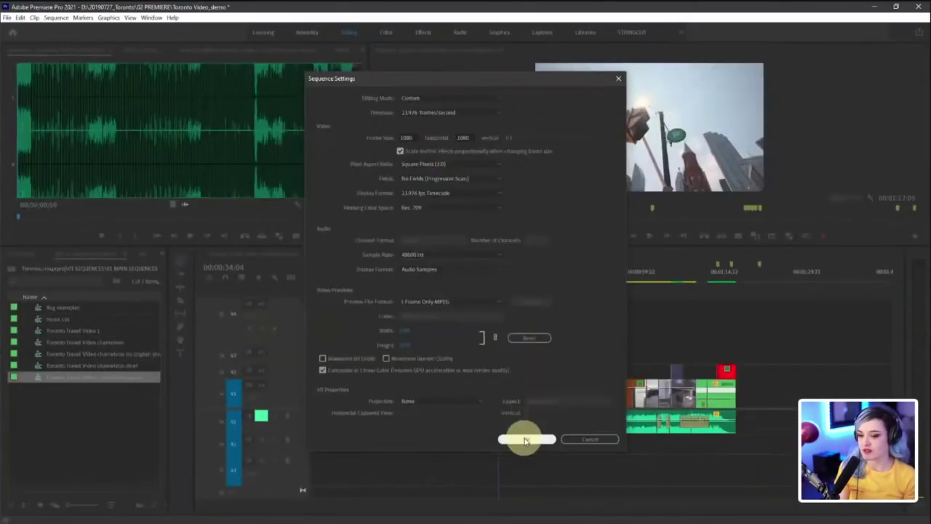
left_click(525, 440)
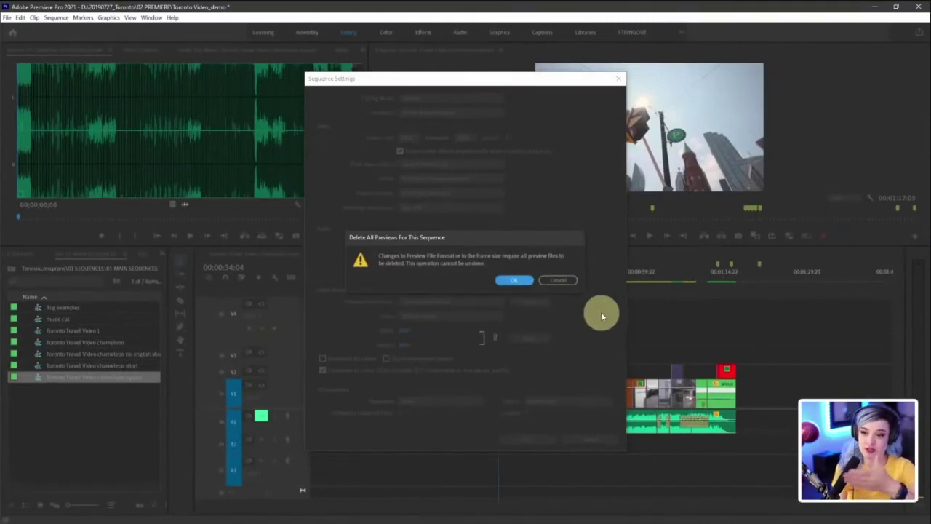
left_click(519, 284)
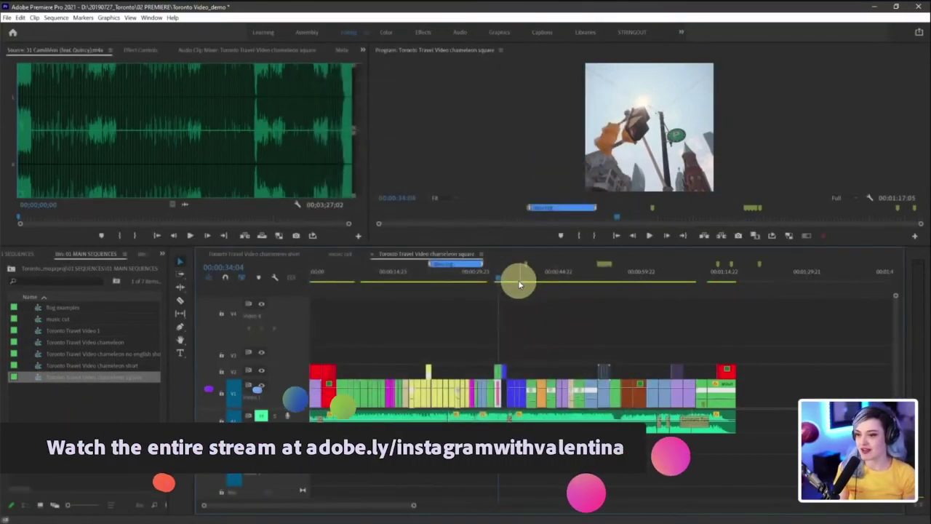
Select Motion and show the full clip at 25% zoom in an enlarged Program monitor
mouse_move(756, 276)
left_mouse_down()
mouse_move(346, 272)
mouse_move(291, 307)
mouse_move(637, 323)
mouse_move(820, 297)
left_mouse_up()
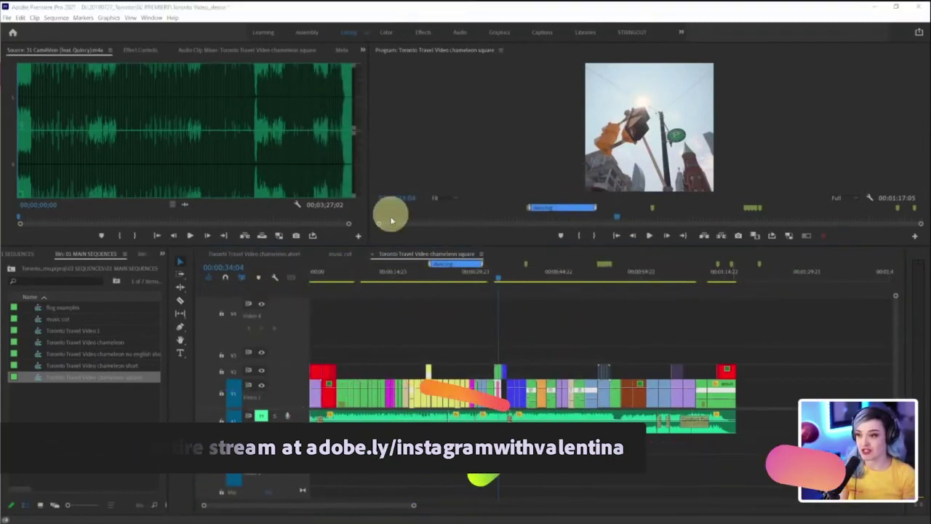
left_click(516, 284)
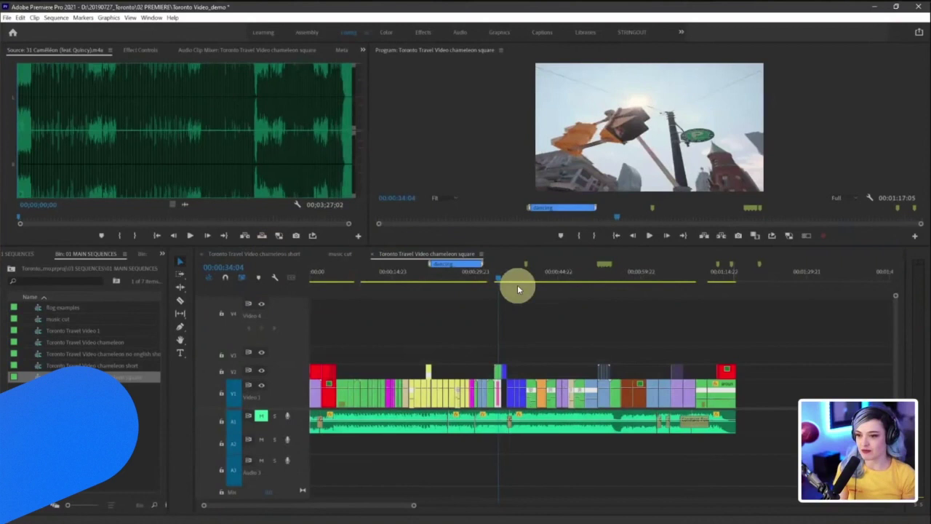
left_click(394, 279)
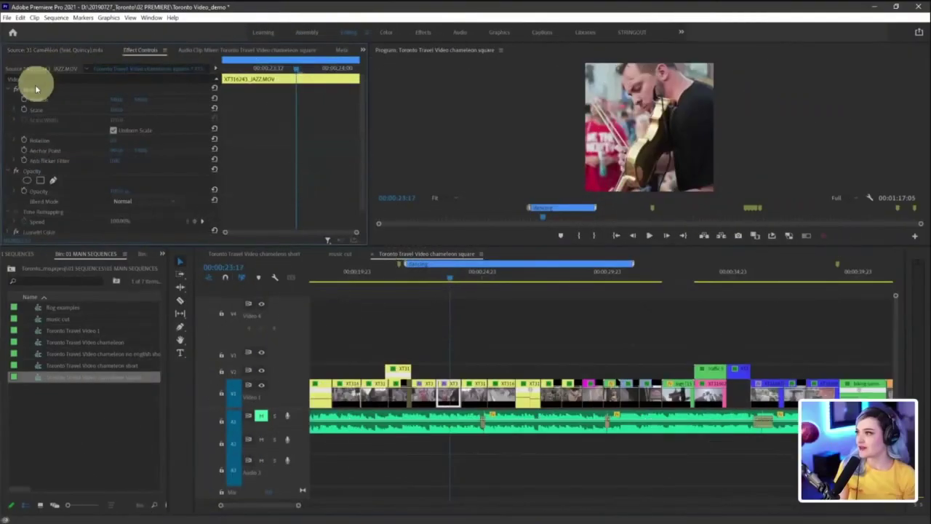
left_click(35, 89)
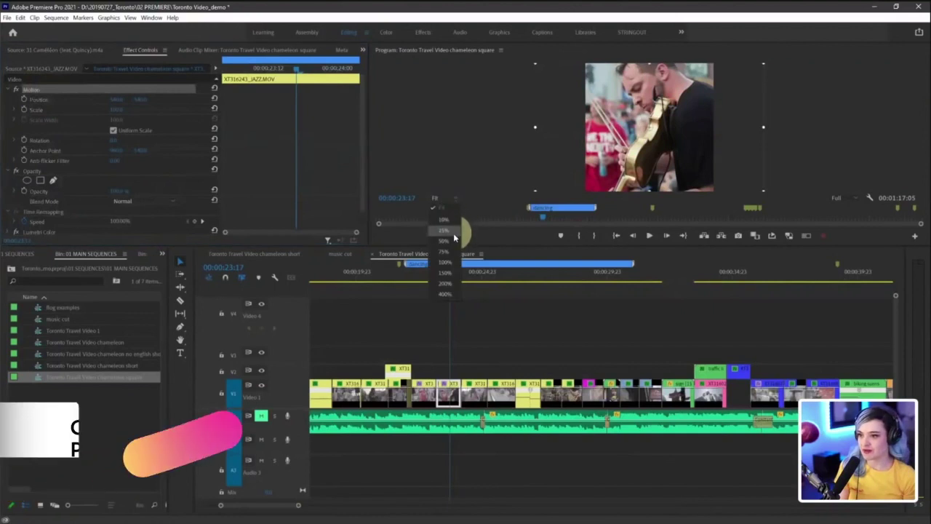
left_click(453, 231)
left_click_drag(454, 244, 428, 326)
mouse_move(577, 146)
left_mouse_down()
mouse_move(571, 211)
mouse_move(709, 214)
mouse_move(732, 187)
mouse_move(729, 129)
mouse_move(627, 131)
left_mouse_up()
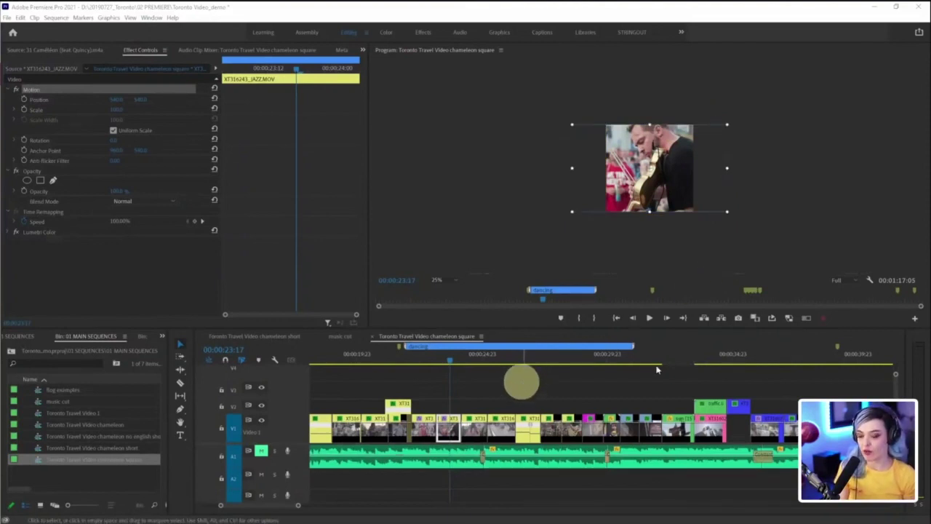
Reposition the umbrella clip at 00:00:37:08 so the woman and umbrella fit the square
left_click(794, 363)
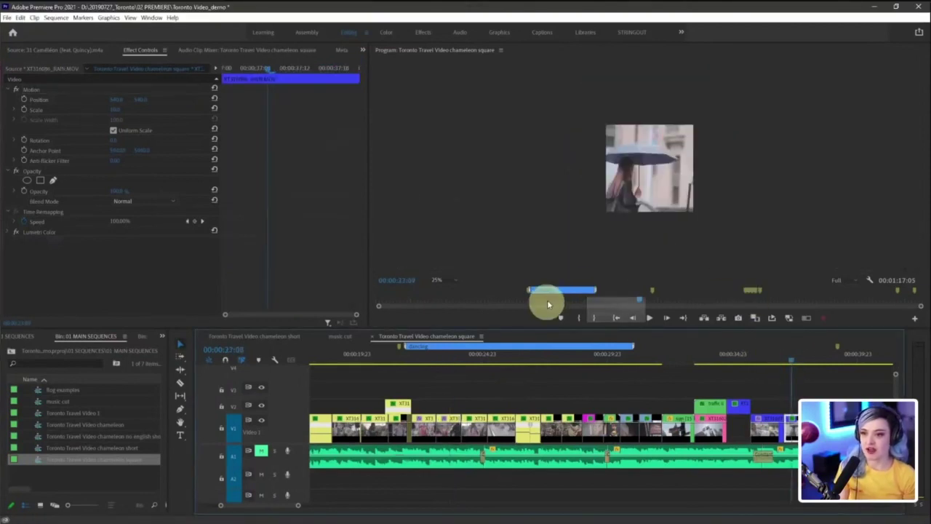
left_click(435, 279)
left_click(446, 301)
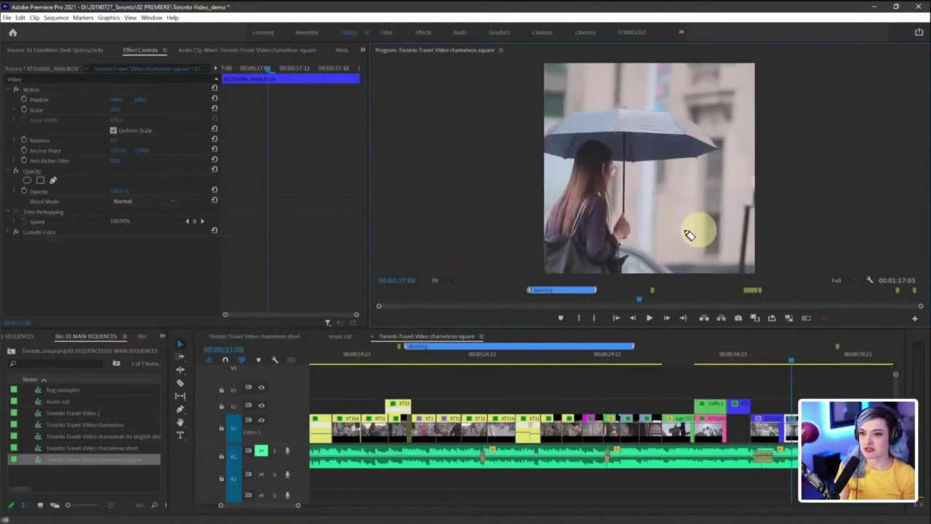
left_click_drag(669, 124, 718, 142)
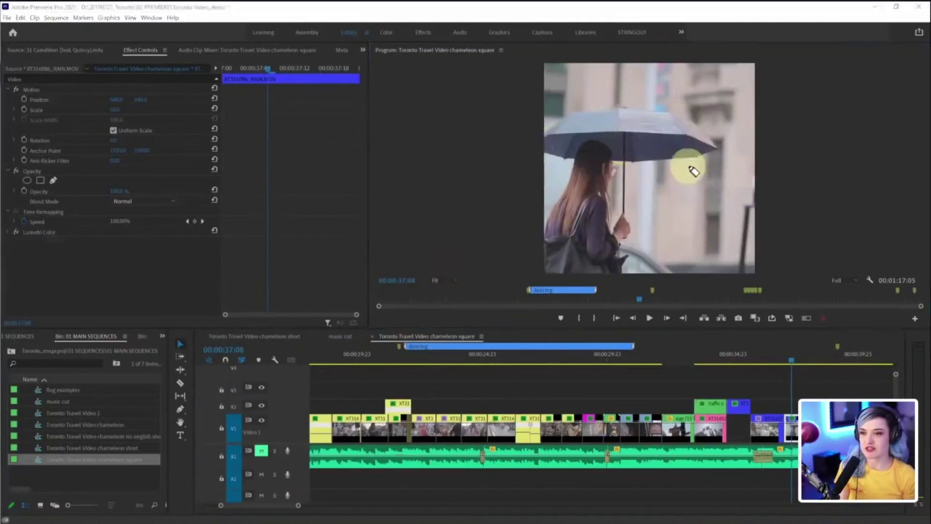
mouse_move(706, 186)
left_mouse_down()
mouse_move(359, 109)
mouse_move(97, 87)
left_mouse_up()
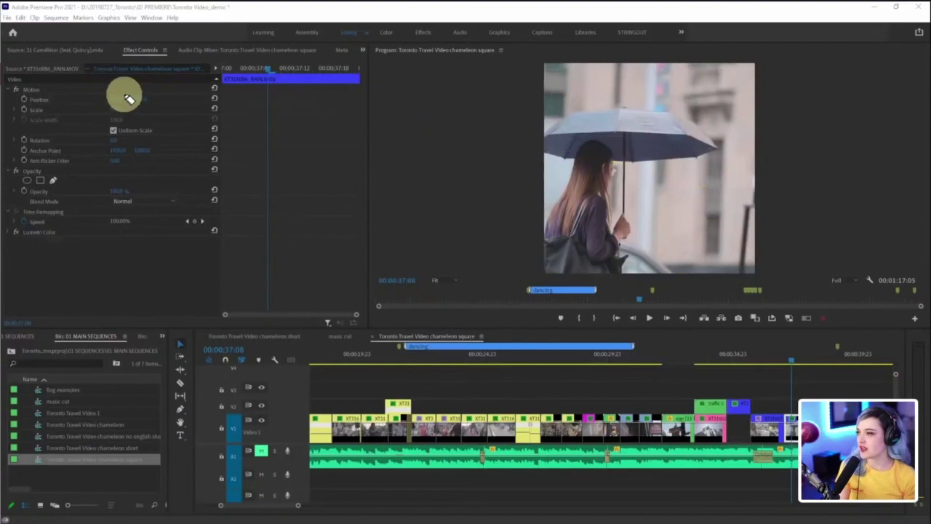
left_click(33, 89)
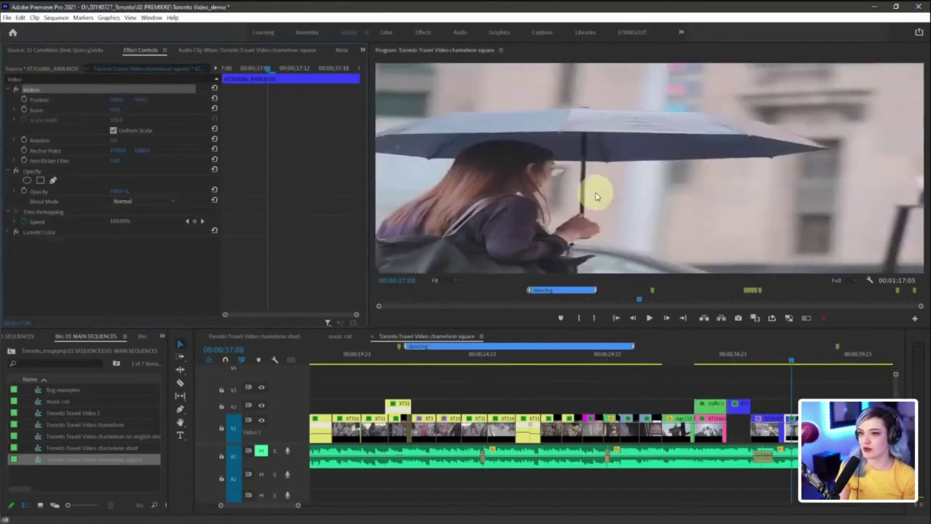
left_click_drag(595, 192, 621, 222)
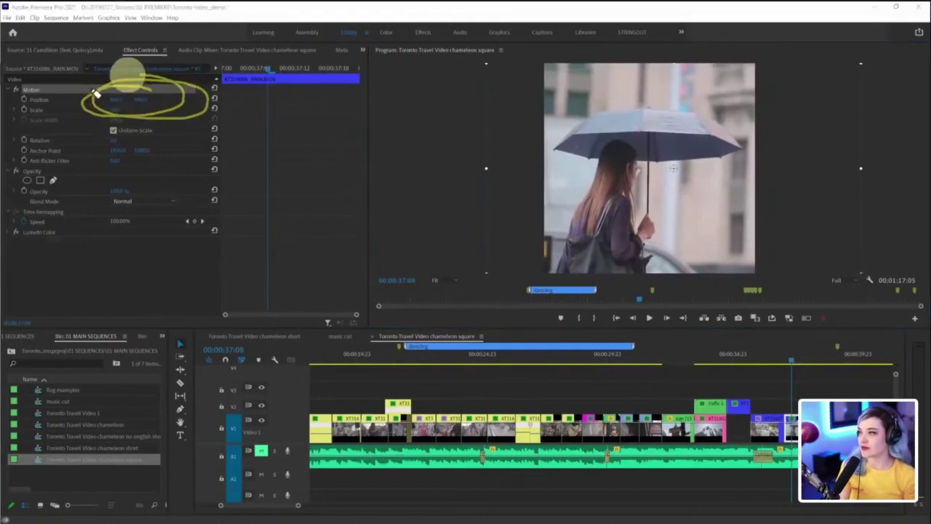
left_click(118, 103)
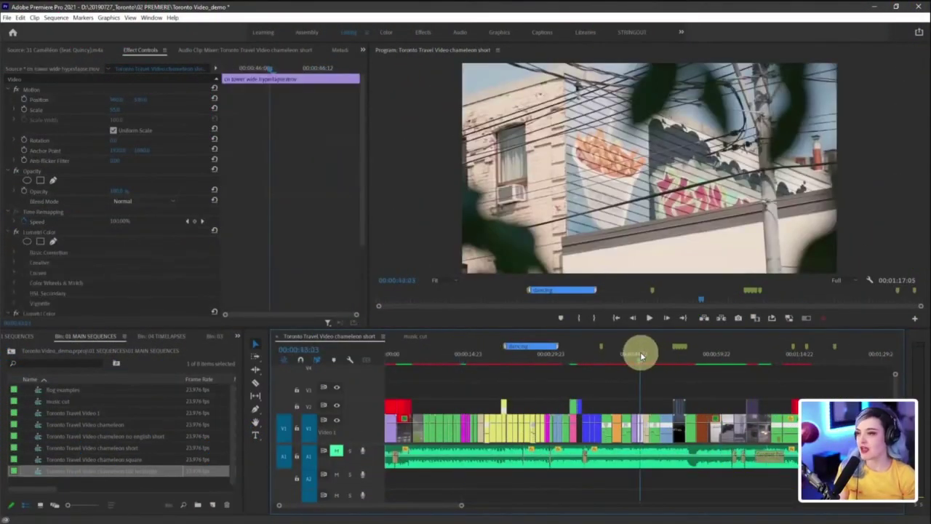
Reveal the chameleon short sequence in the project bin and bring up its context menu
right_click(354, 343)
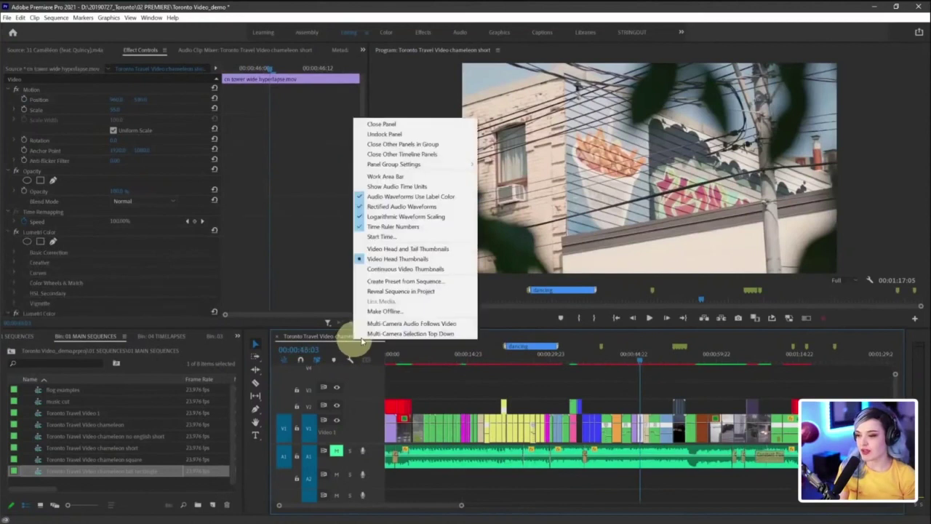
left_click(440, 296)
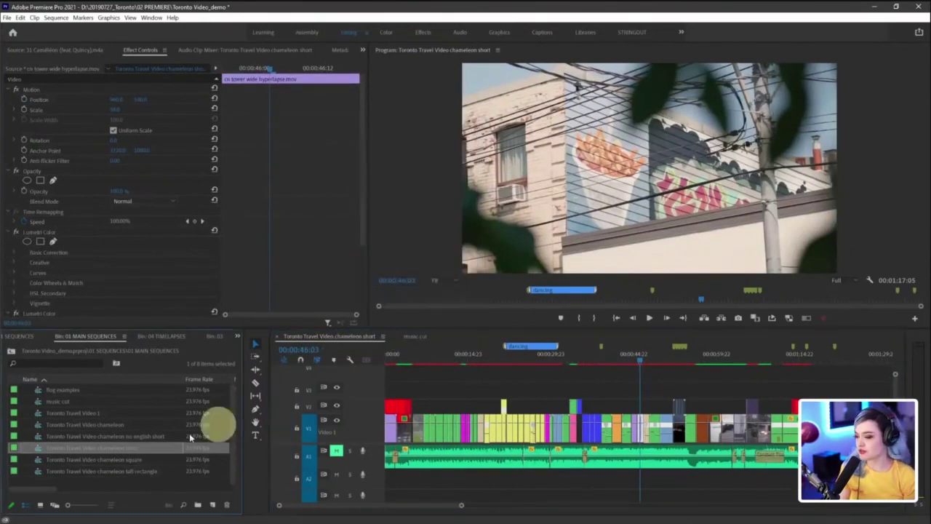
right_click(117, 445)
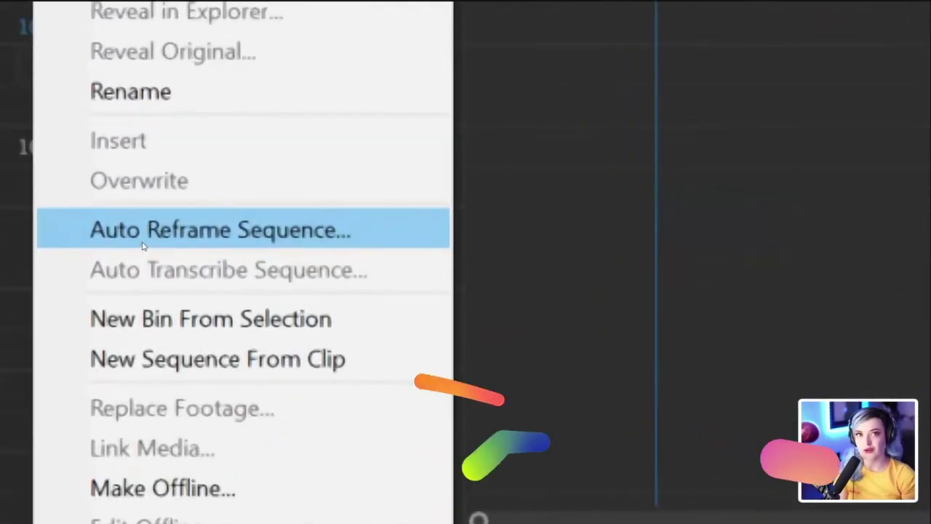
Start Auto Reframe Sequence with the target aspect ratio set to Vertical 4:5
left_click(186, 246)
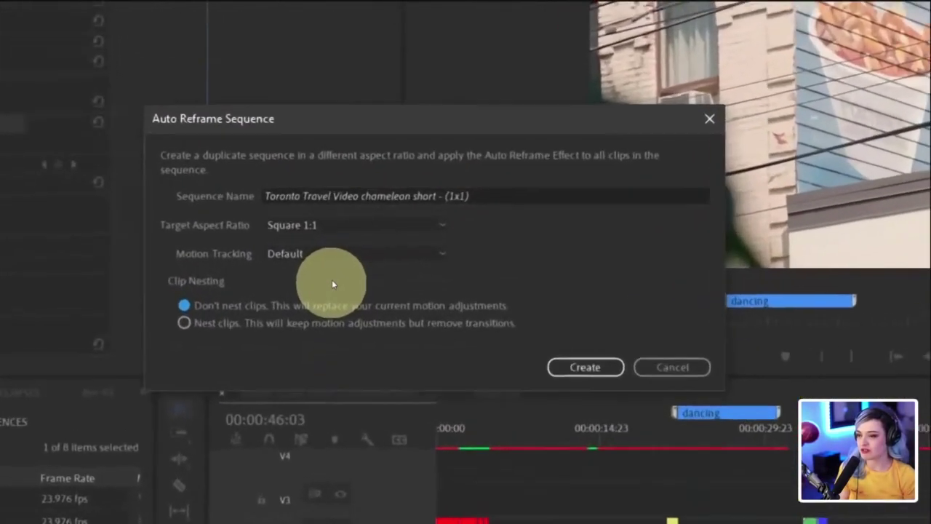
left_click(411, 225)
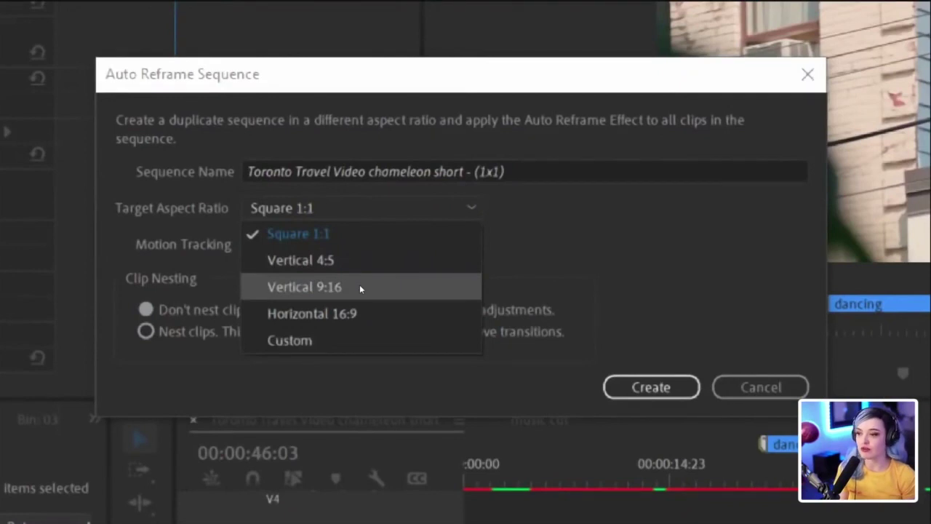
left_click(362, 337)
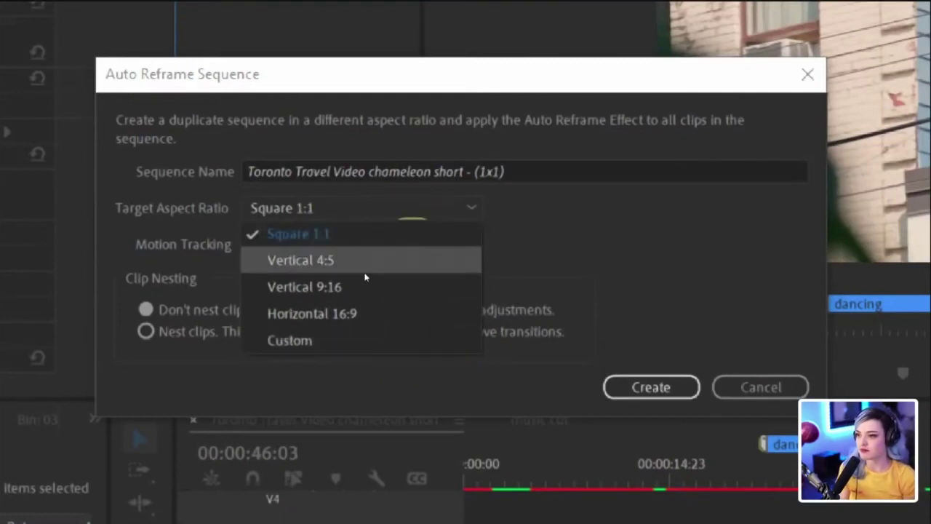
left_click(366, 277)
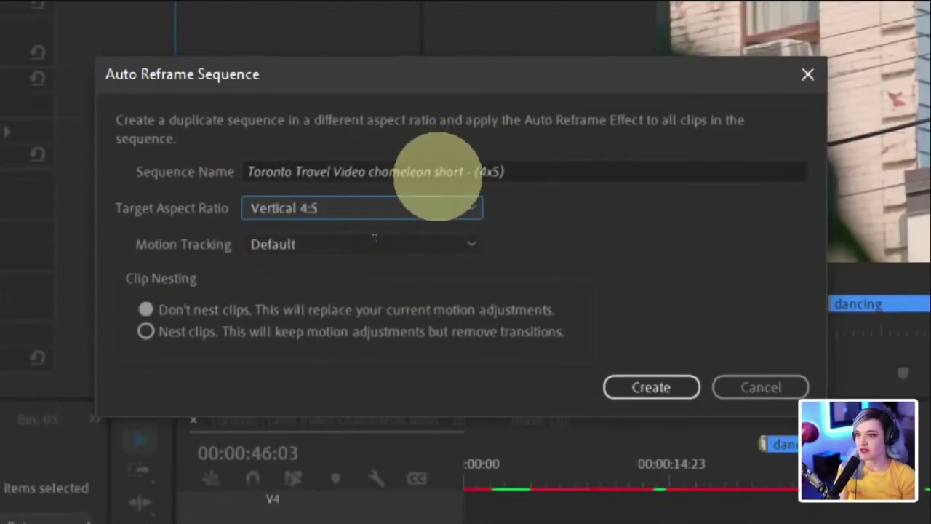
Rename the new sequence 'Toronto Travel Video chameleon tall square autoreframed'
left_click(437, 172)
left_click_drag(436, 172, 807, 172)
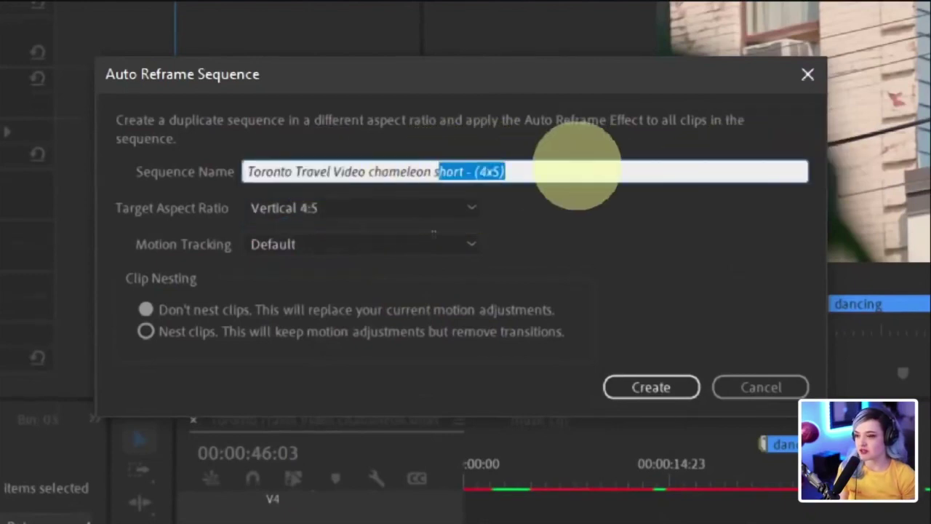
key("BackSpace")
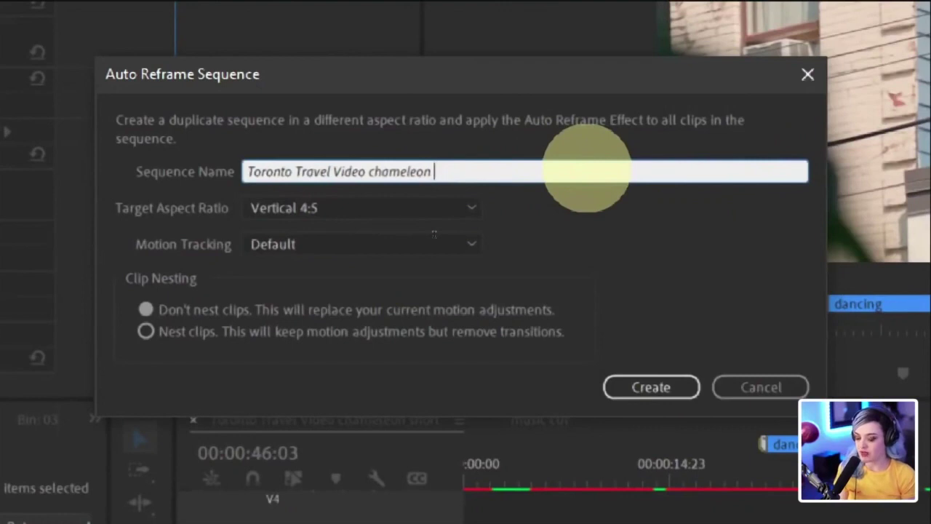
type("tall ")
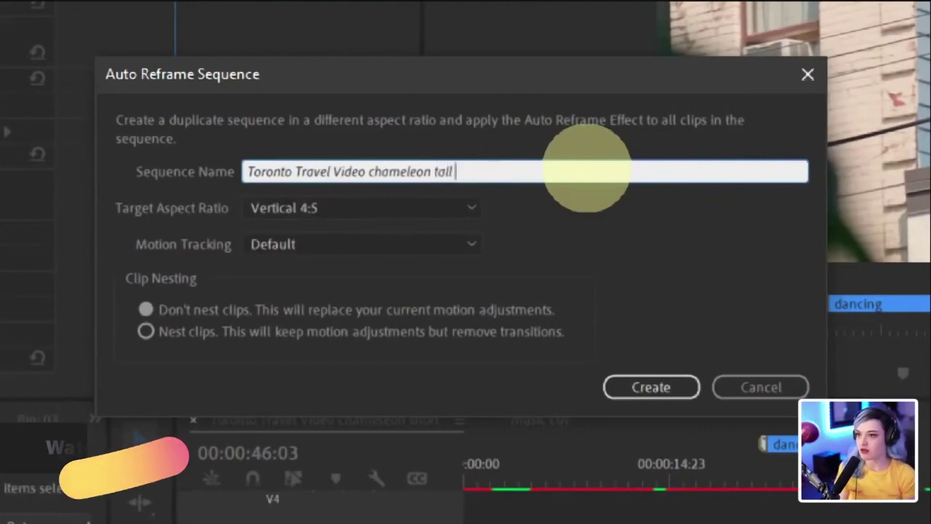
type("square outoreframed")
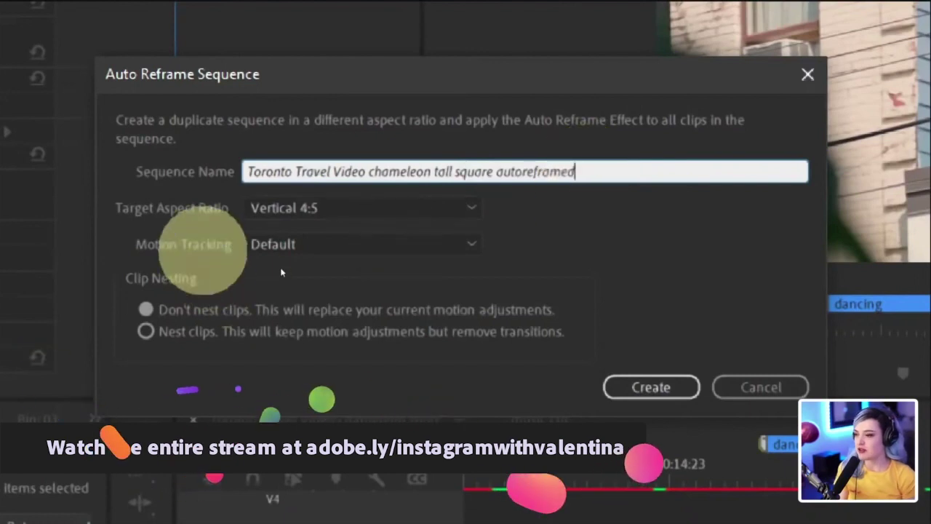
Create the auto-reframed sequence with Default motion tracking
left_click(298, 244)
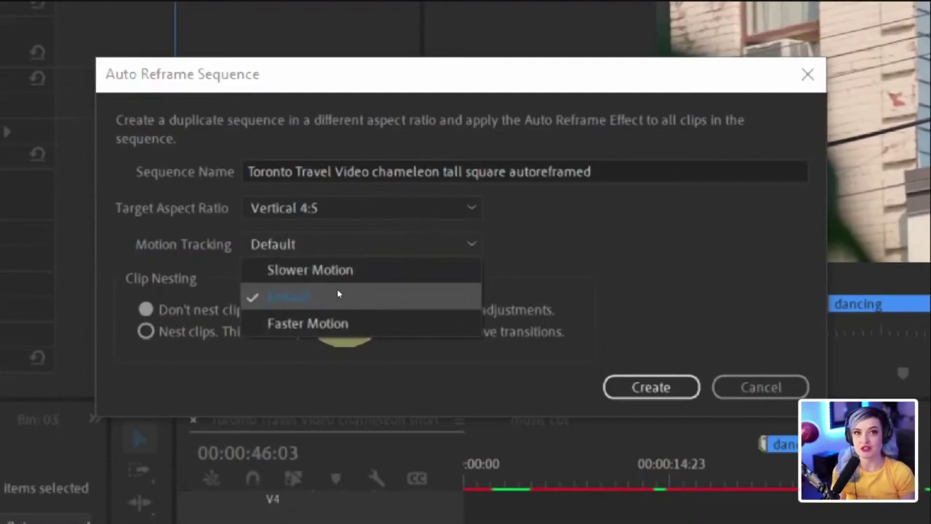
left_click(454, 296)
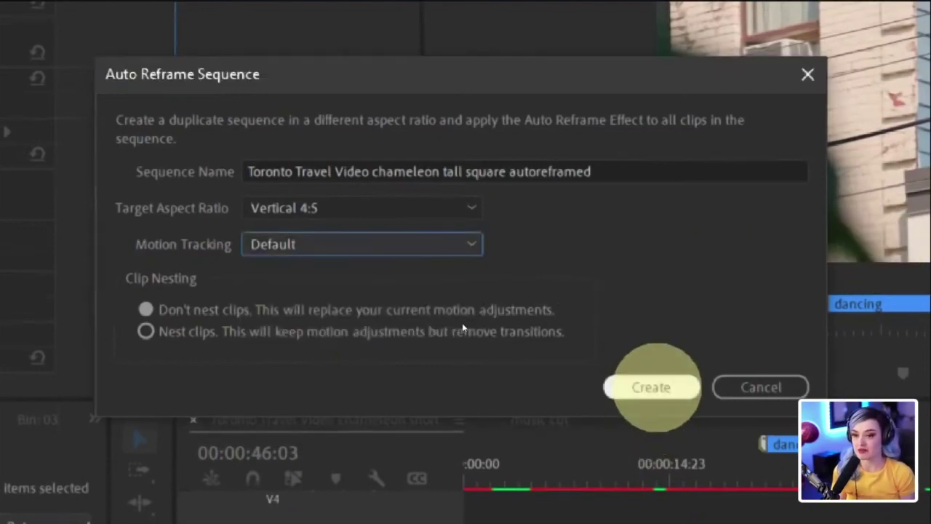
left_click(651, 387)
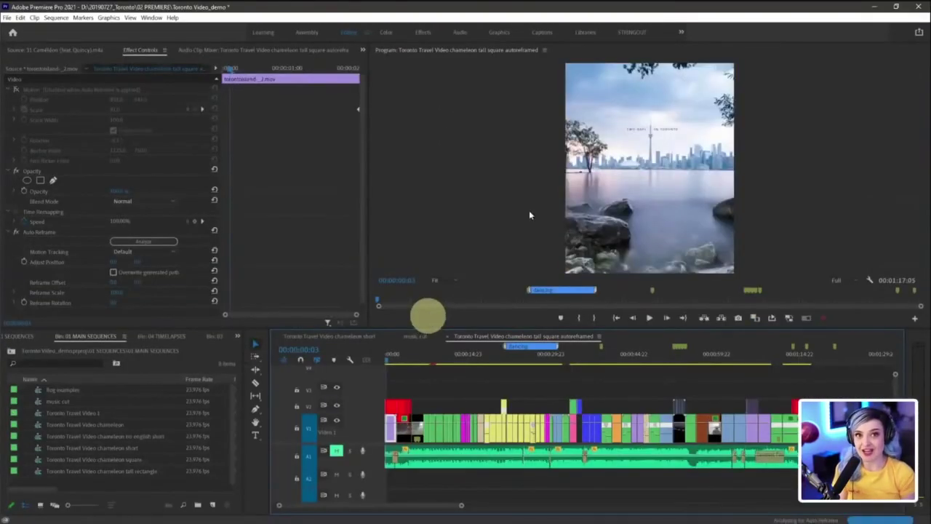
Scrub the reframed sequence from 00:00:13:23 onward to check the framing
left_click(462, 360)
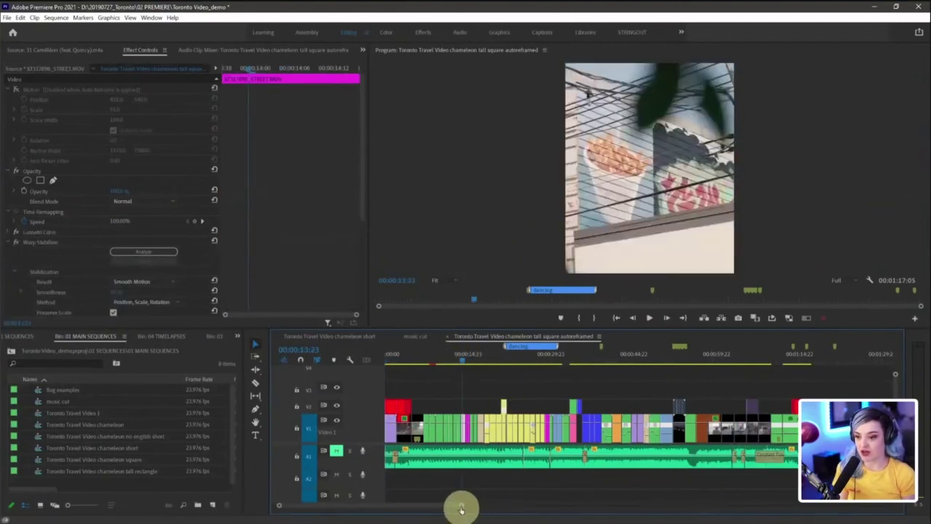
left_click_drag(462, 506, 413, 514)
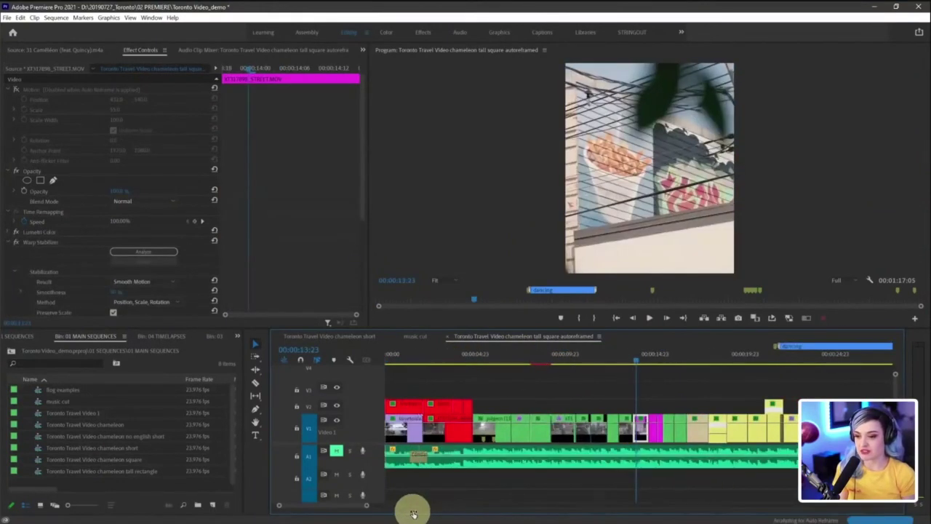
left_click(585, 357)
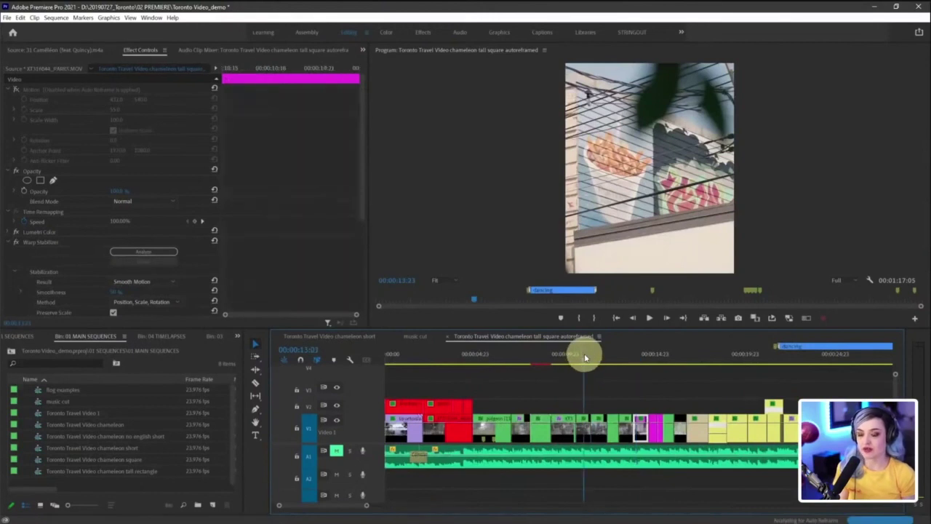
mouse_move(585, 356)
left_mouse_down()
mouse_move(613, 359)
mouse_move(598, 362)
left_mouse_up()
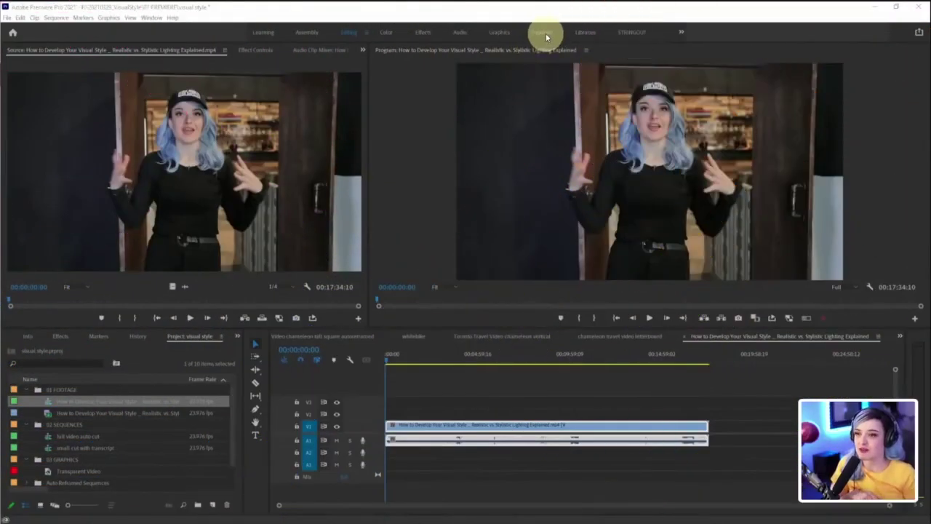
Switch to the Captions workspace to get the transcribe, create and import caption options
left_click(546, 33)
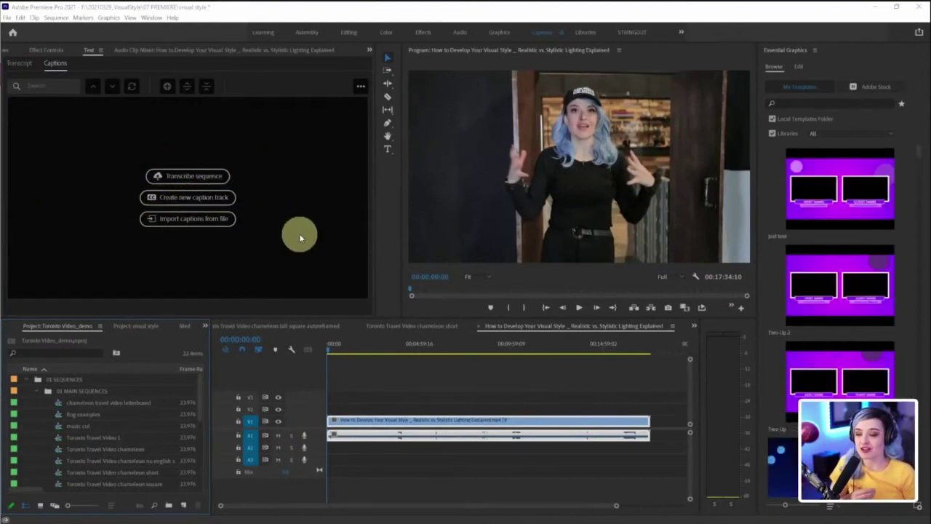
Import captions.srt as a Subtitle track with no style, starting at timeline start
left_click(204, 225)
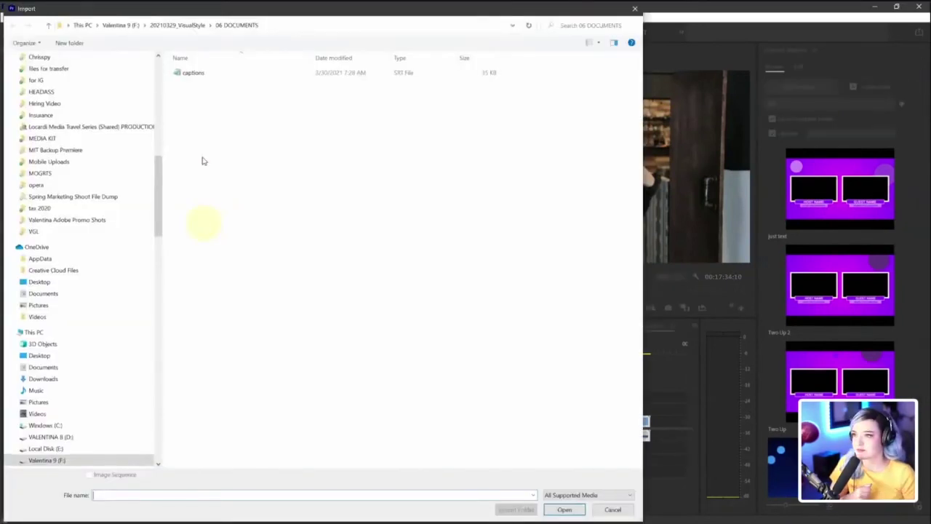
left_click(206, 76)
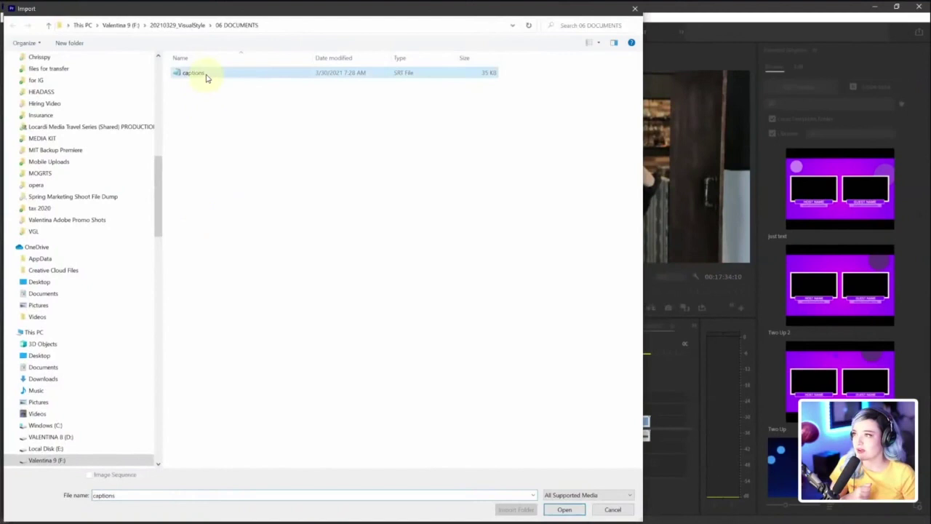
left_click(566, 509)
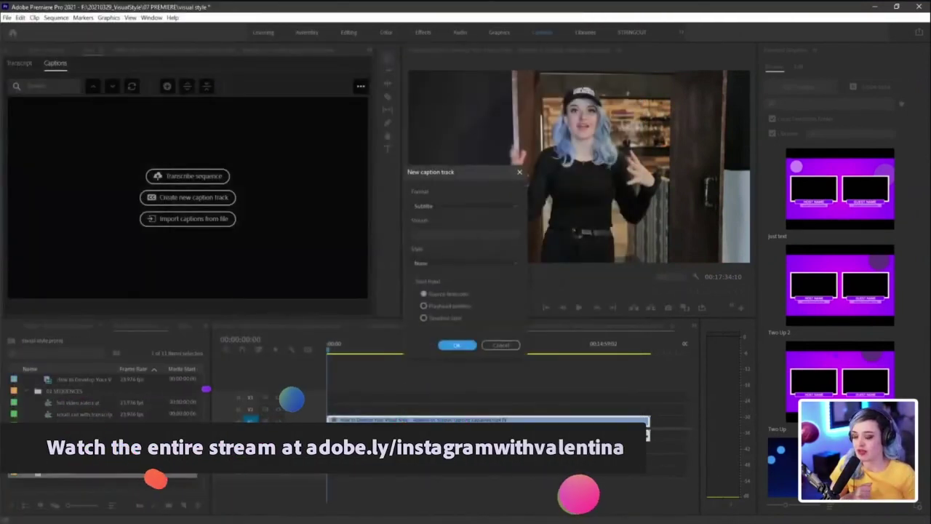
left_click(477, 206)
left_click(472, 260)
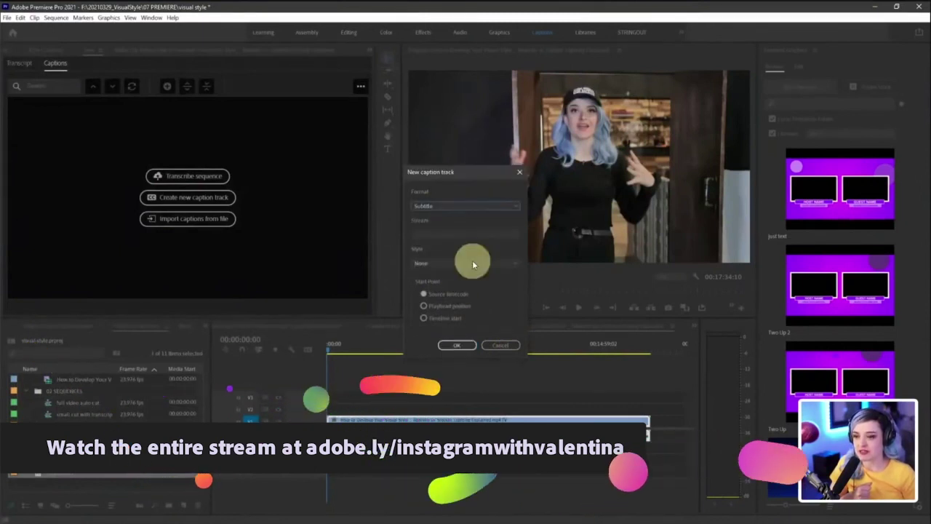
left_click(498, 263)
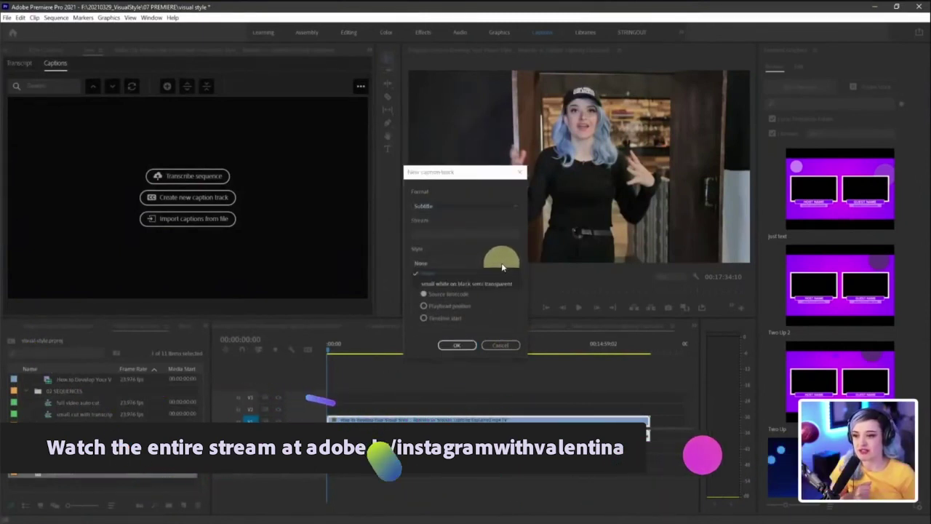
left_click(471, 270)
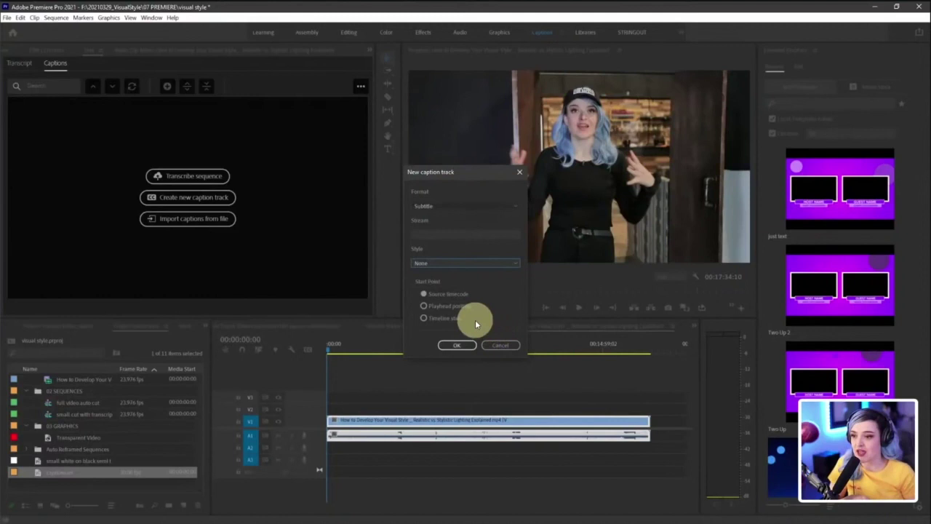
left_click(424, 318)
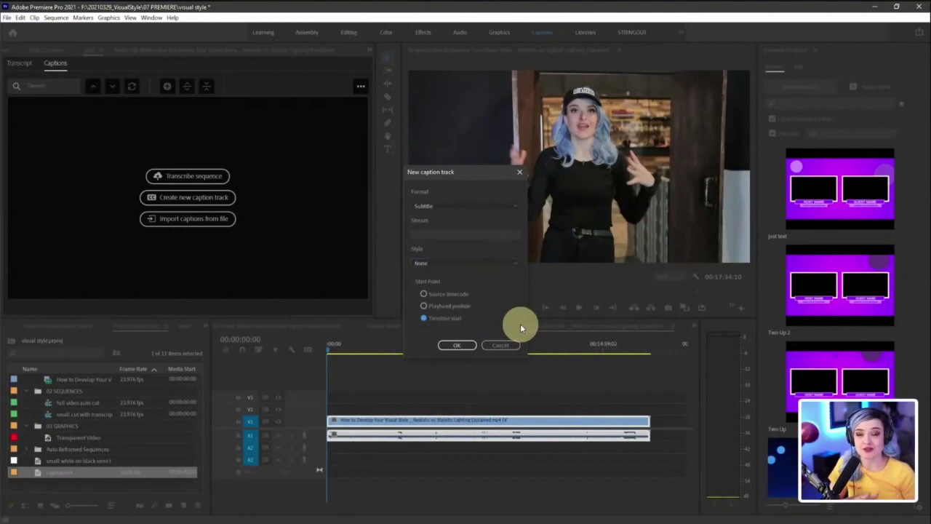
left_click(470, 347)
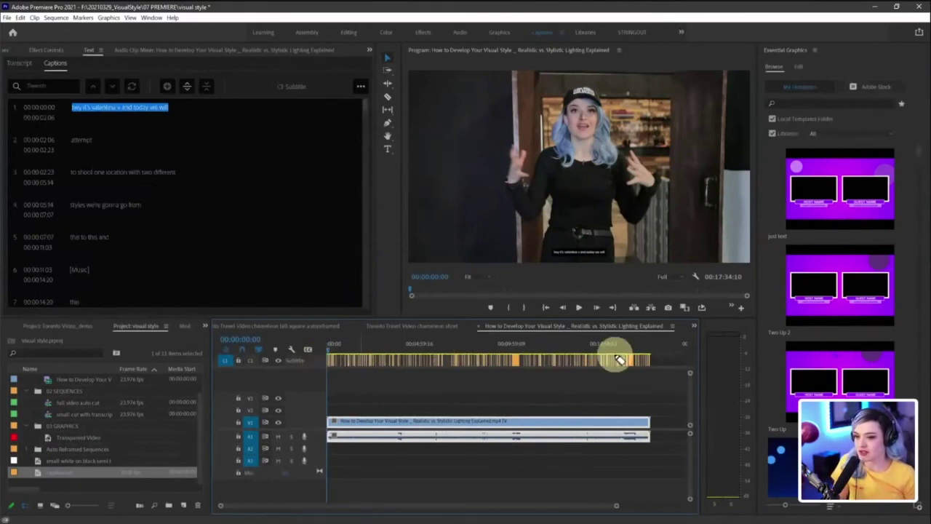
mouse_move(441, 341)
left_mouse_down()
mouse_move(519, 383)
mouse_move(687, 353)
mouse_move(596, 340)
left_mouse_up()
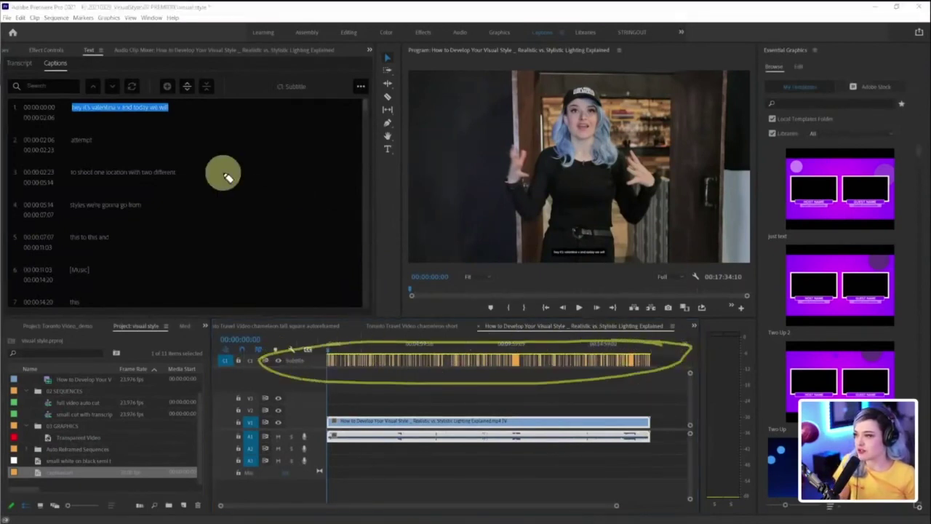
mouse_move(211, 207)
left_mouse_down()
mouse_move(205, 148)
mouse_move(6, 142)
mouse_move(173, 355)
mouse_move(270, 225)
left_mouse_up()
key("Escape")
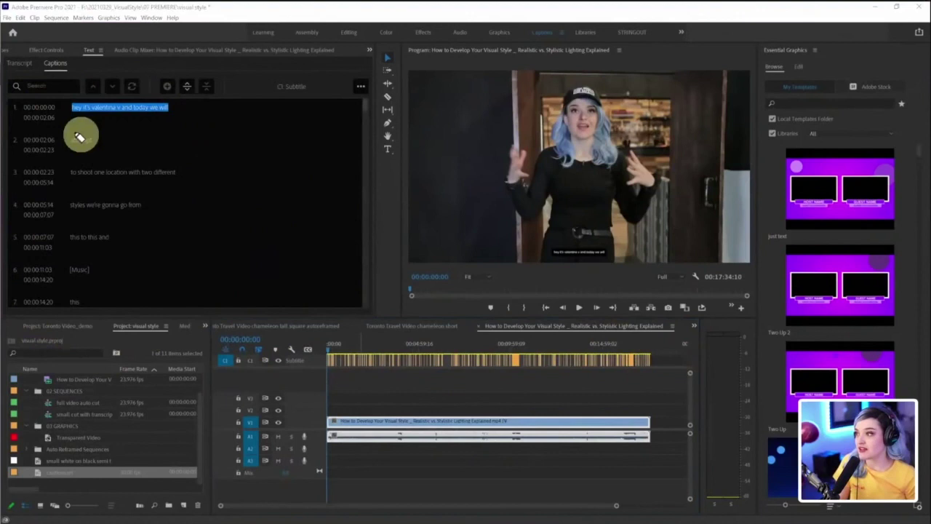
mouse_move(50, 138)
left_mouse_down()
mouse_move(64, 156)
mouse_move(48, 187)
mouse_move(55, 177)
mouse_move(10, 193)
mouse_move(65, 176)
mouse_move(60, 207)
mouse_move(17, 205)
mouse_move(77, 213)
mouse_move(48, 257)
mouse_move(68, 247)
mouse_move(26, 270)
mouse_move(59, 280)
left_mouse_up()
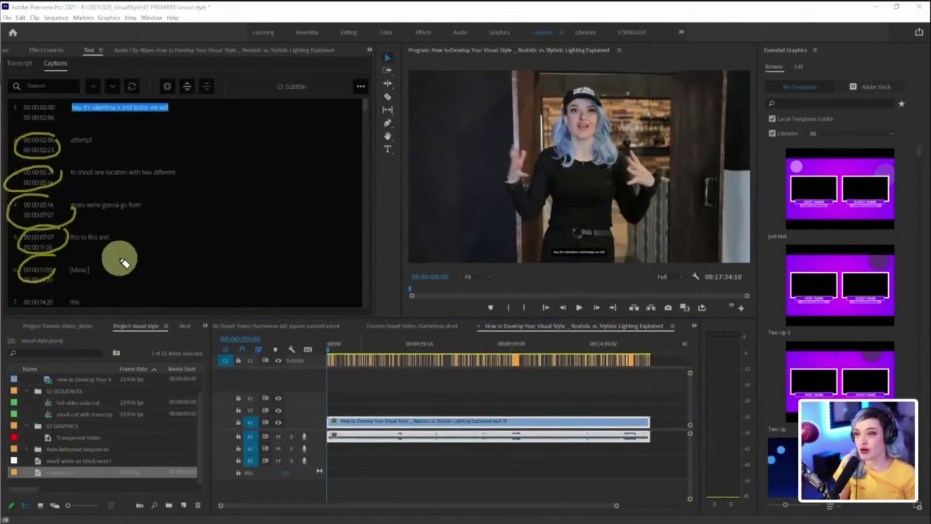
key("Escape")
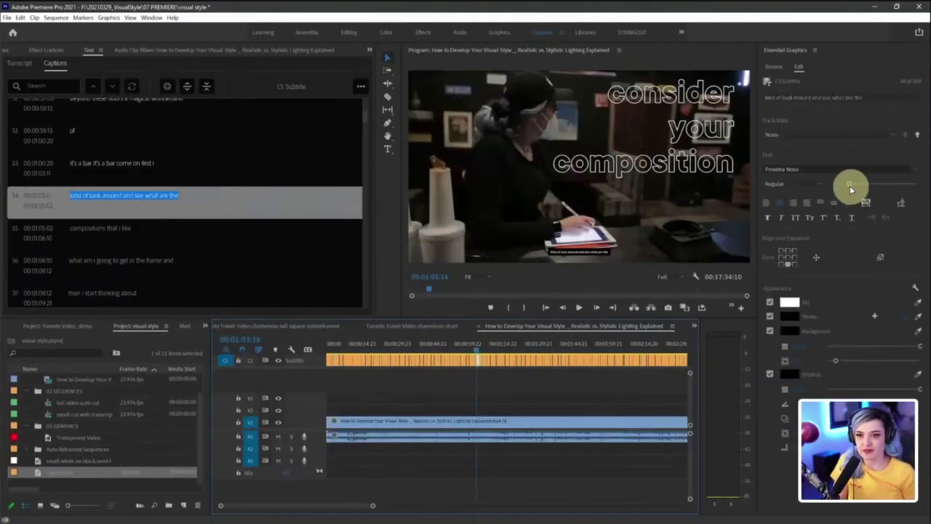
Make the captions medium size, Proxima Nova Bold, with wider tracking
left_click_drag(849, 183, 853, 185)
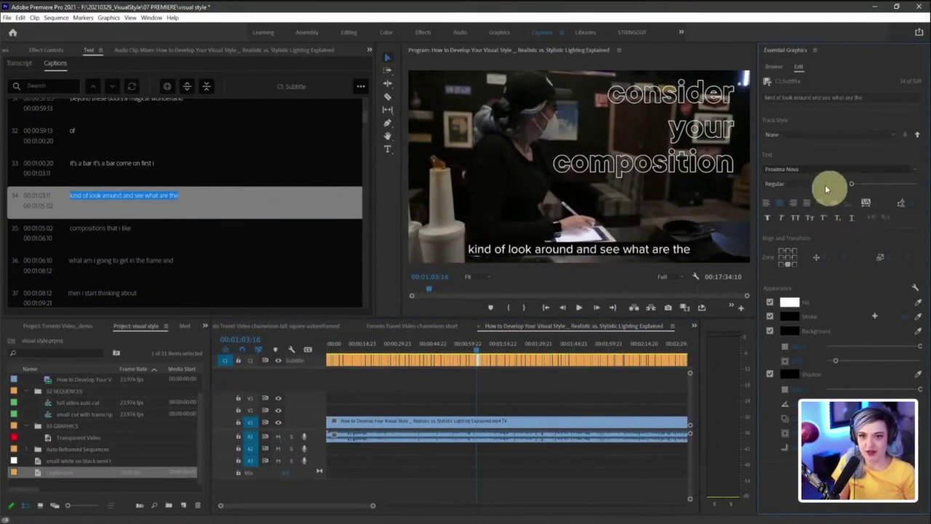
left_click(815, 183)
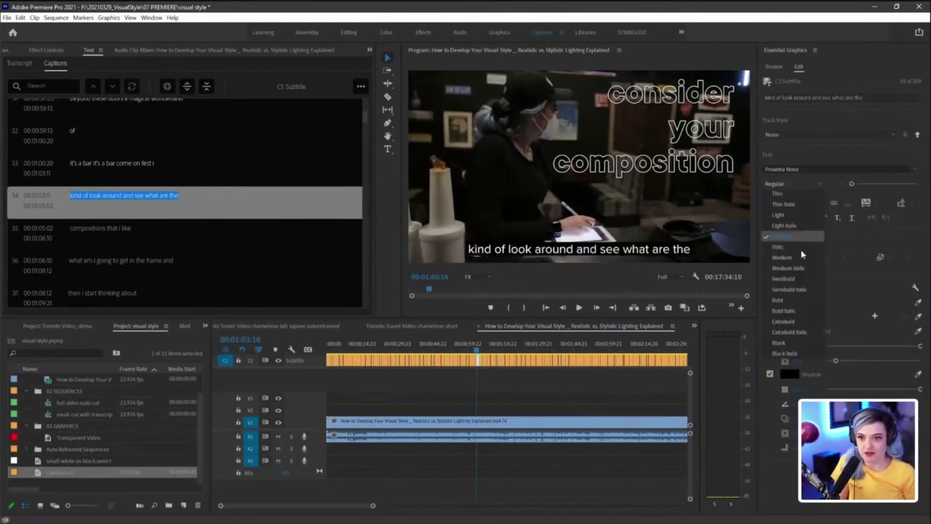
left_click(797, 302)
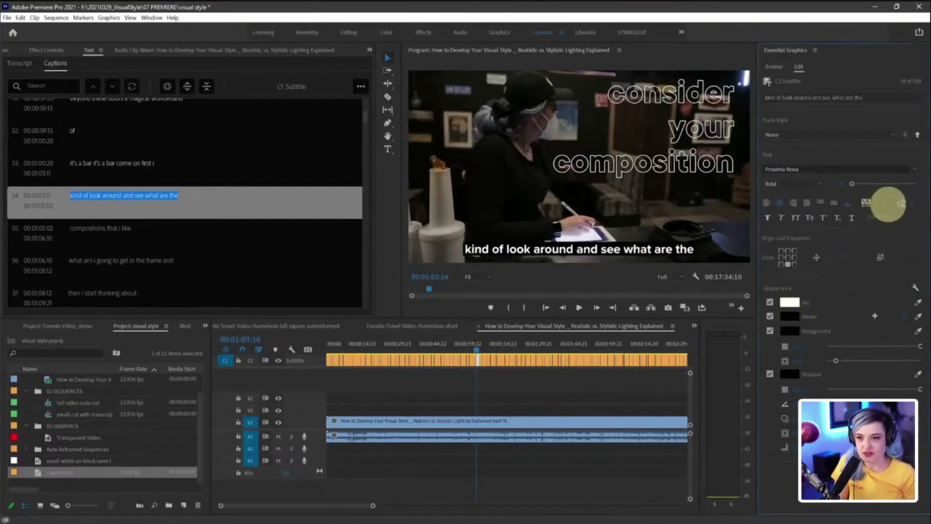
mouse_move(895, 195)
left_mouse_down()
mouse_move(884, 203)
mouse_move(901, 204)
mouse_move(883, 202)
left_mouse_up()
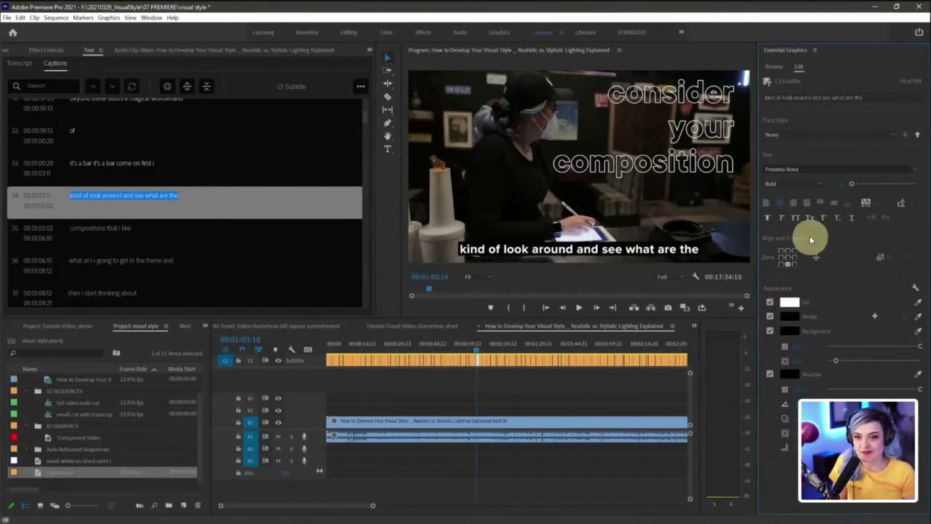
Select caption 34 and save its look as the track style 'big subtitle black box'
left_click(472, 348)
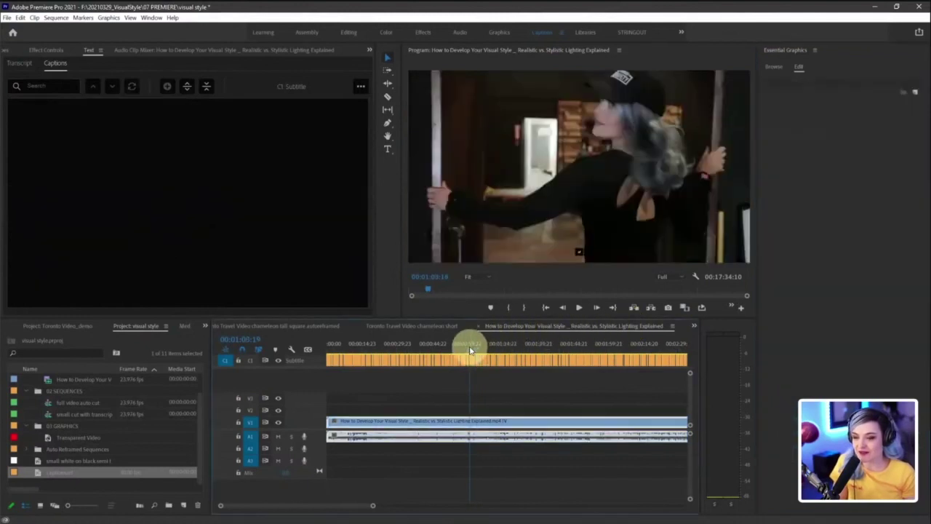
left_click_drag(472, 350, 478, 351)
left_click(478, 358)
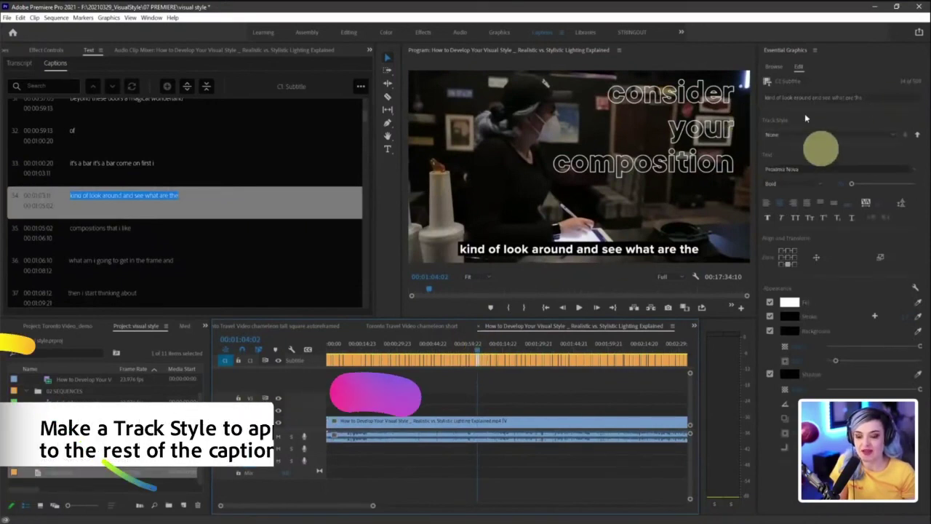
left_click(861, 135)
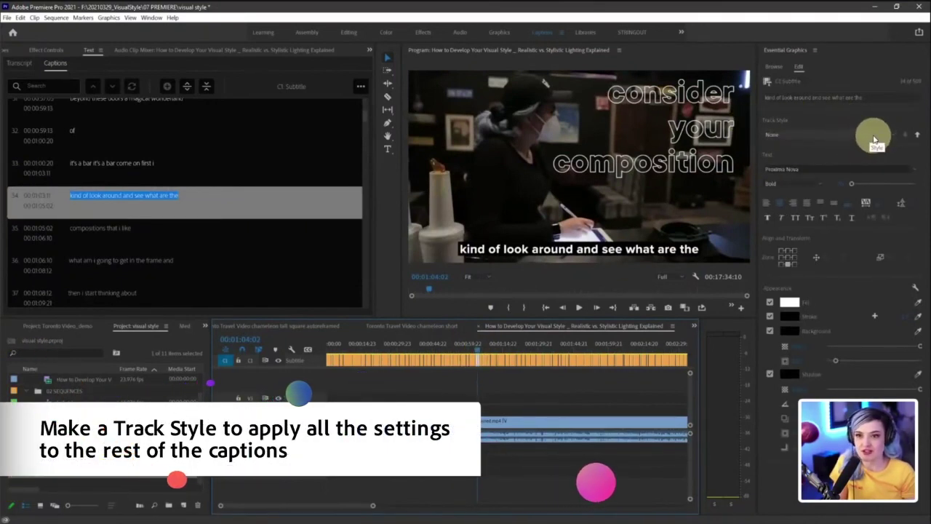
left_click(831, 142)
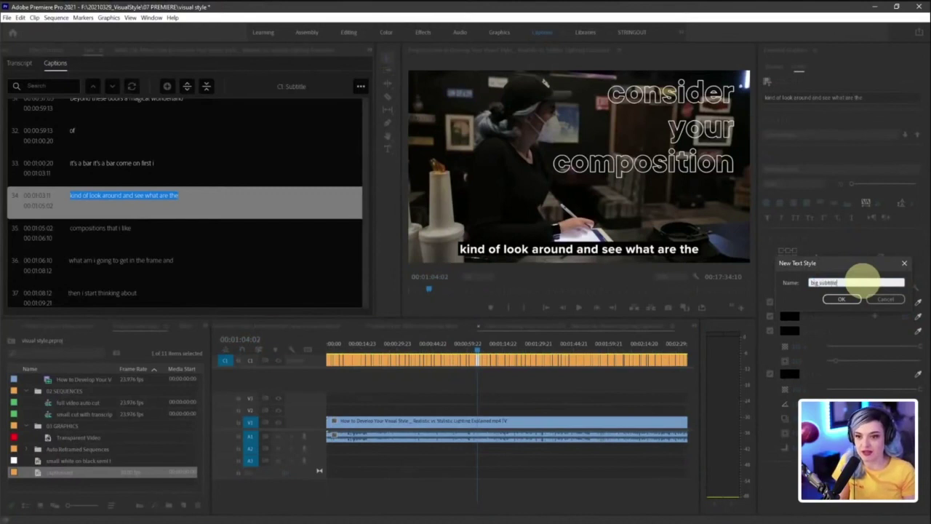
key("Return")
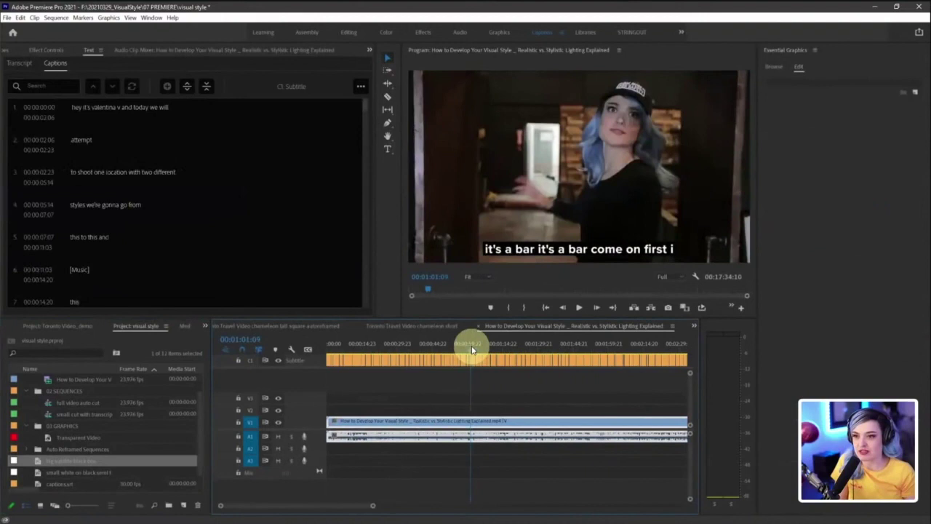
Scrub along the sequence to confirm the captions carry the new style, ending near 00:41
left_click(436, 343)
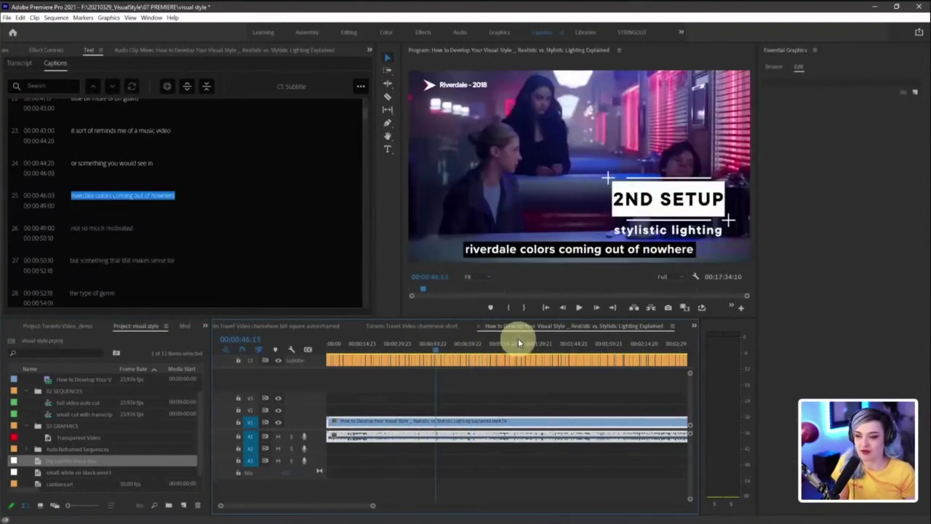
left_click(518, 344)
left_click(562, 344)
left_click(603, 349)
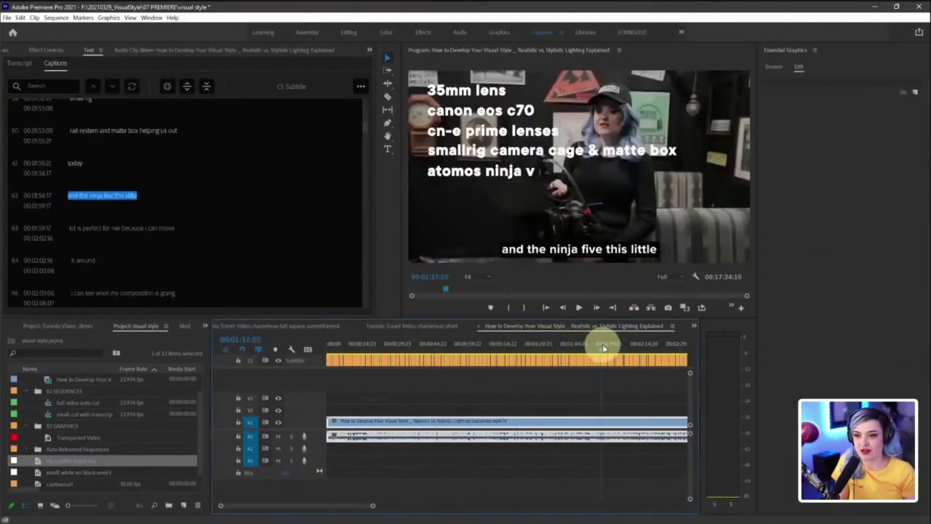
left_click(633, 343)
left_click(426, 348)
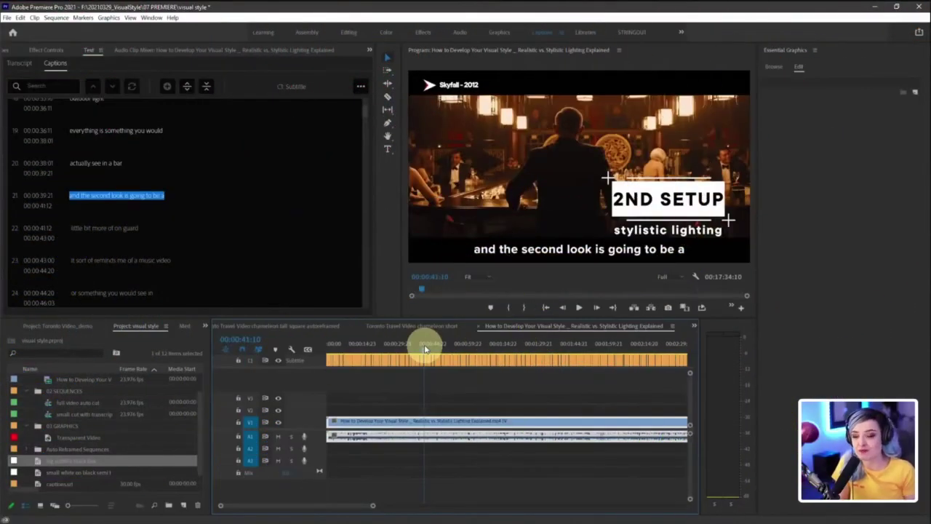
Reveal the current sequence in the Project panel, rename it 'Visual Style 16x9', and file it in 02 SEQUENCES
right_click(579, 325)
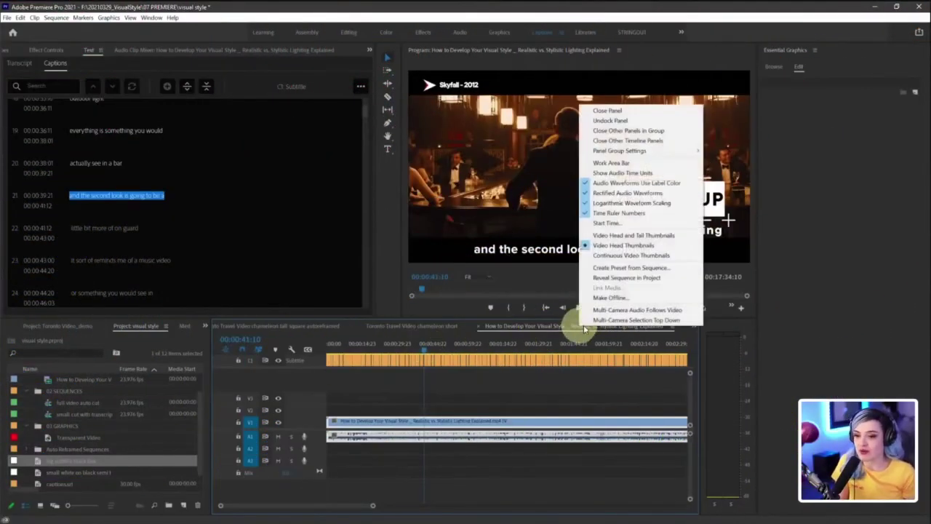
left_click(618, 280)
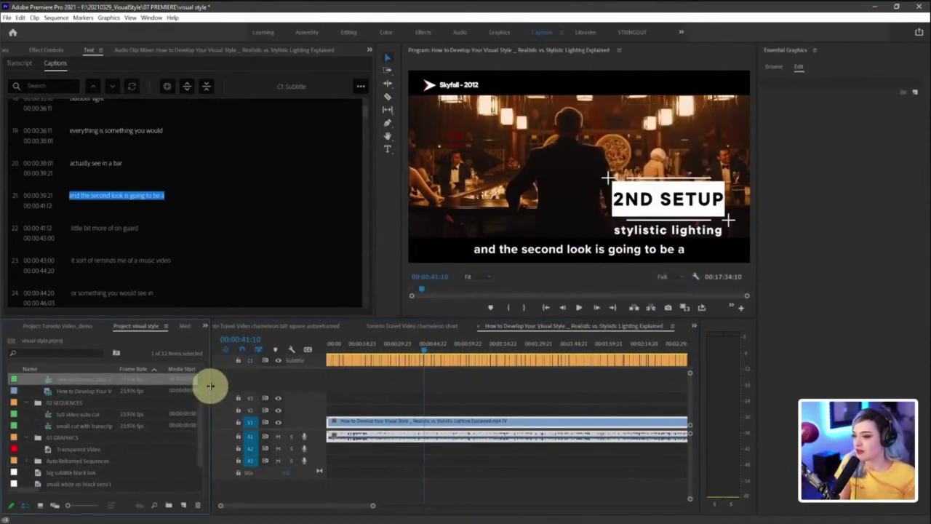
left_click_drag(211, 386, 336, 380)
scroll(95, 427, "up", 1)
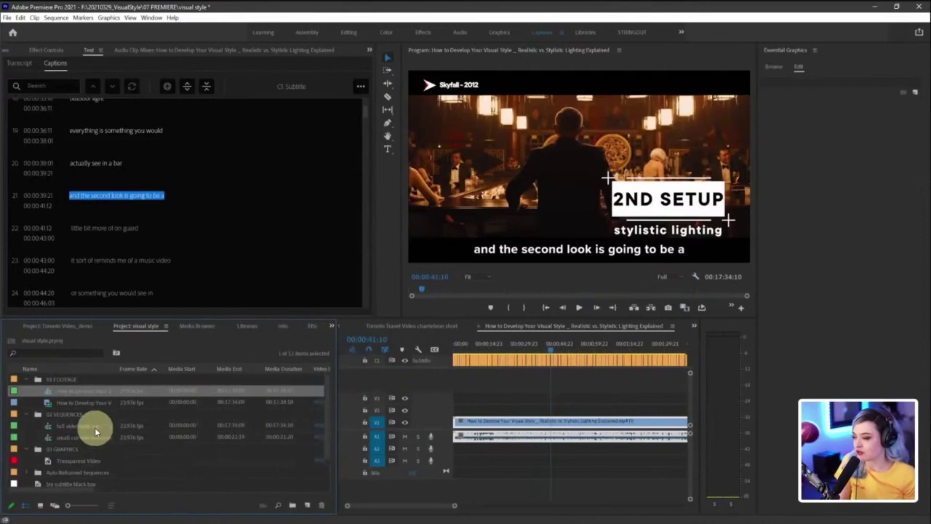
mouse_move(15, 395)
left_mouse_down()
mouse_move(131, 408)
mouse_move(238, 427)
mouse_move(296, 466)
mouse_move(310, 497)
left_mouse_up()
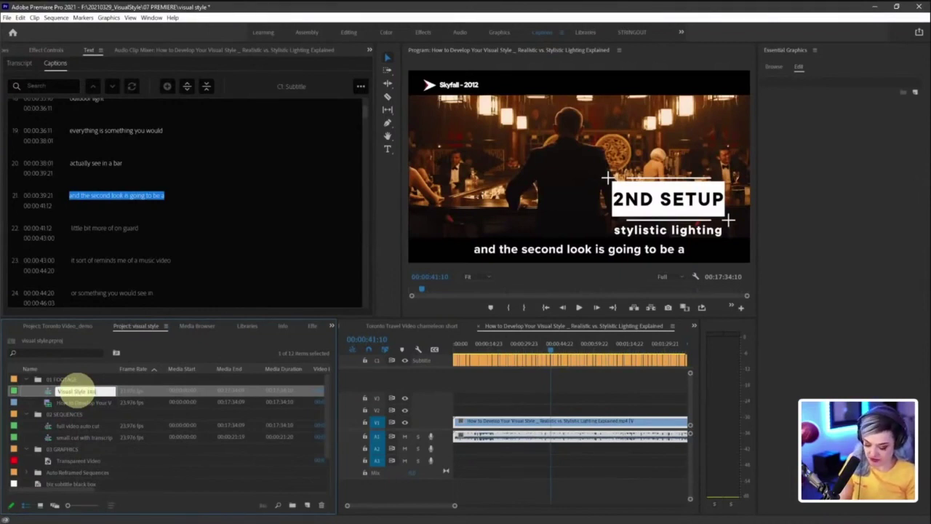
key("Return")
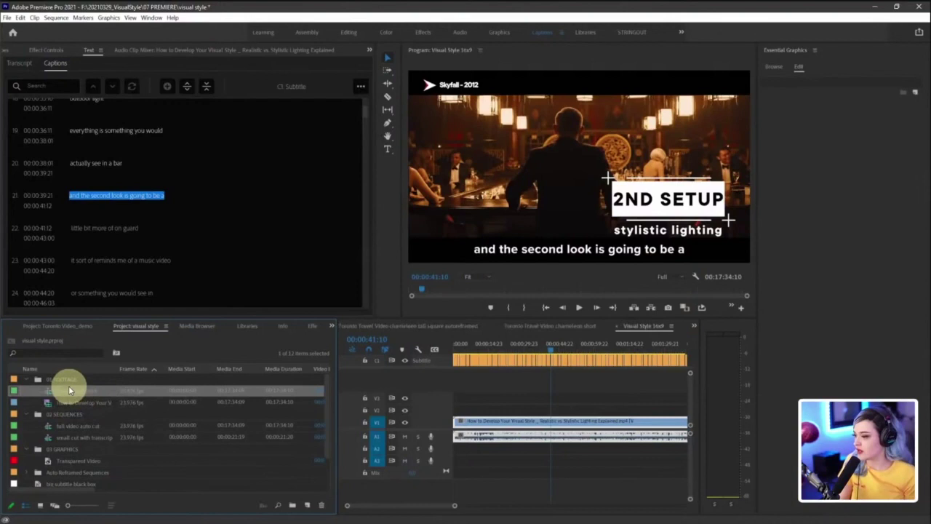
left_click_drag(69, 412, 70, 413)
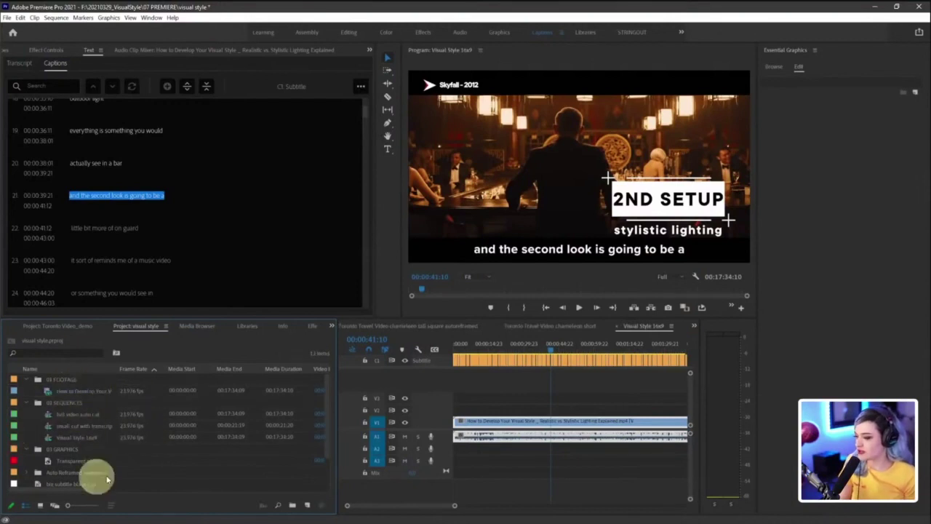
left_click(88, 438)
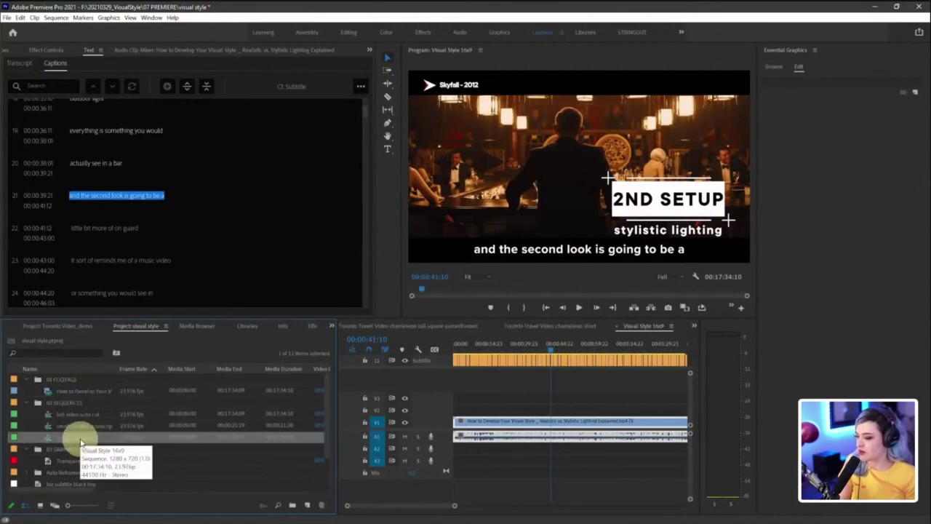
Auto-reframe Visual Style 16x9 into a Square 1:1 copy named 'Visual Style 1x1'
right_click(80, 442)
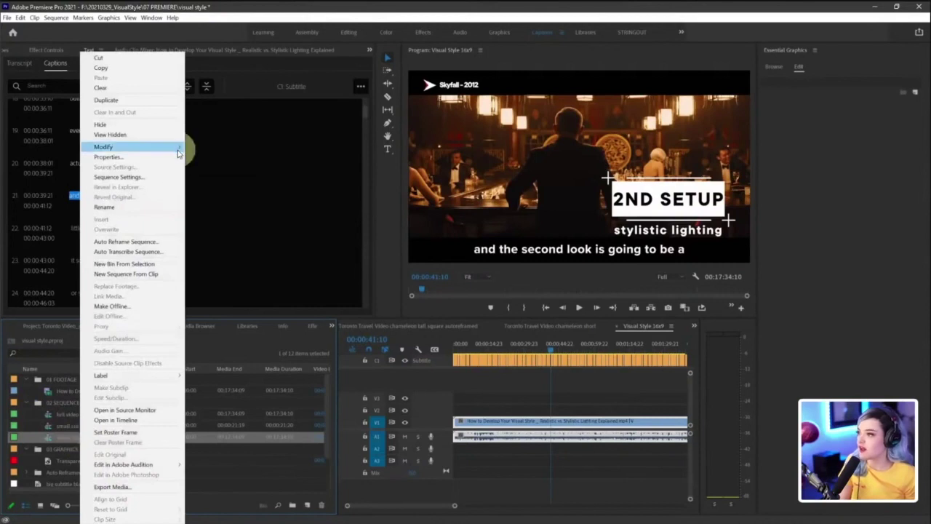
mouse_move(177, 152)
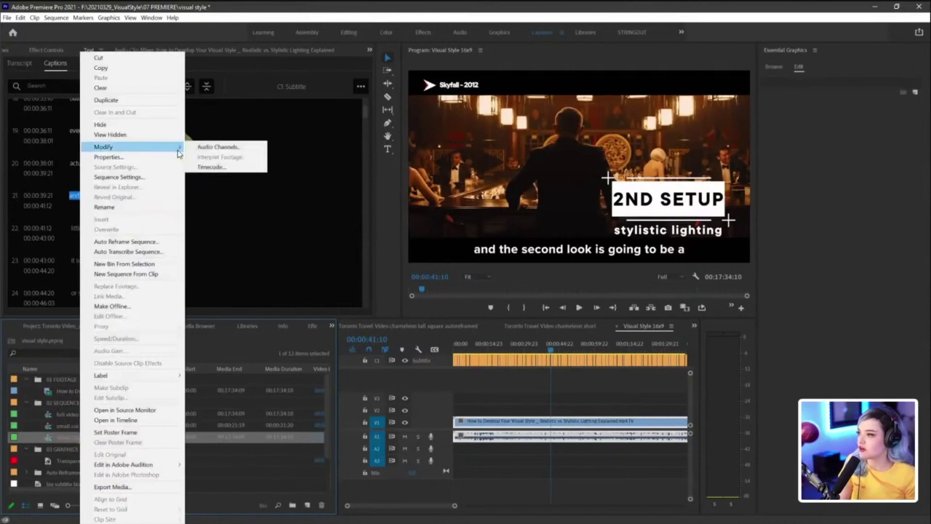
left_click(160, 242)
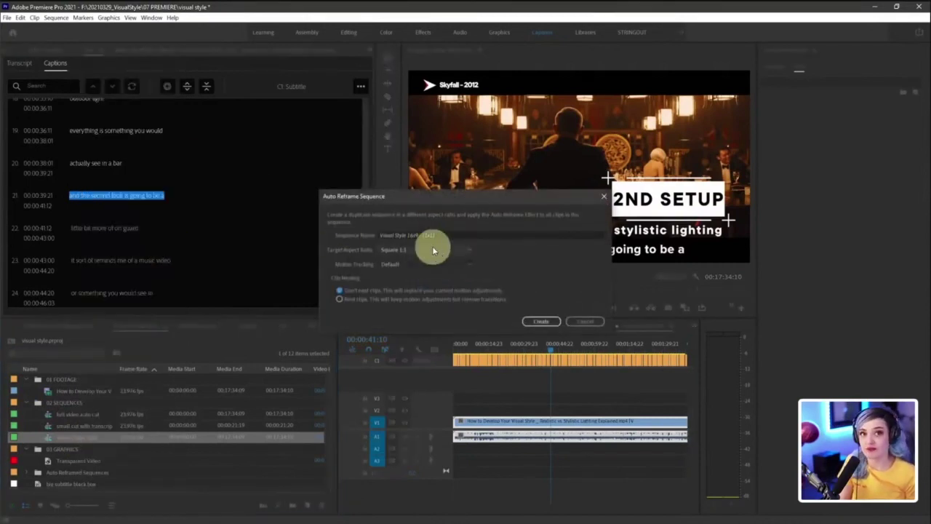
left_click_drag(408, 235, 521, 234)
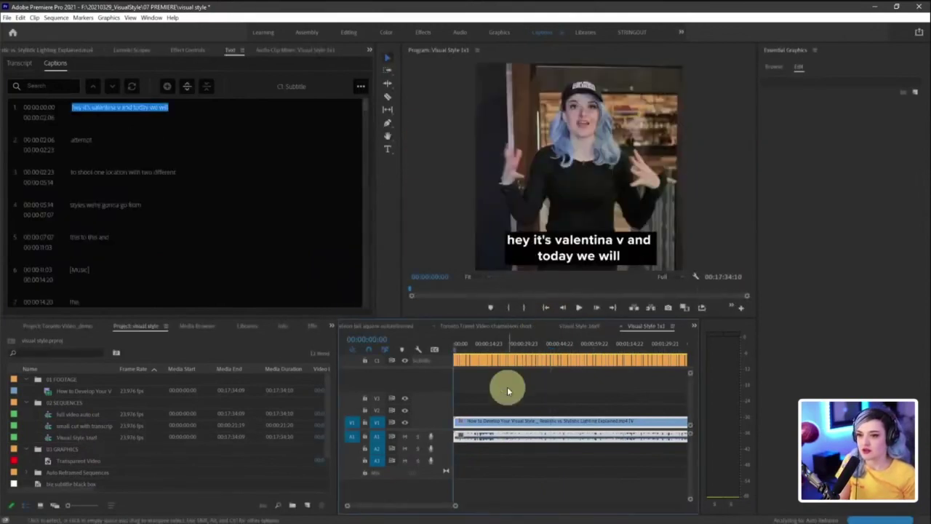
key("minus")
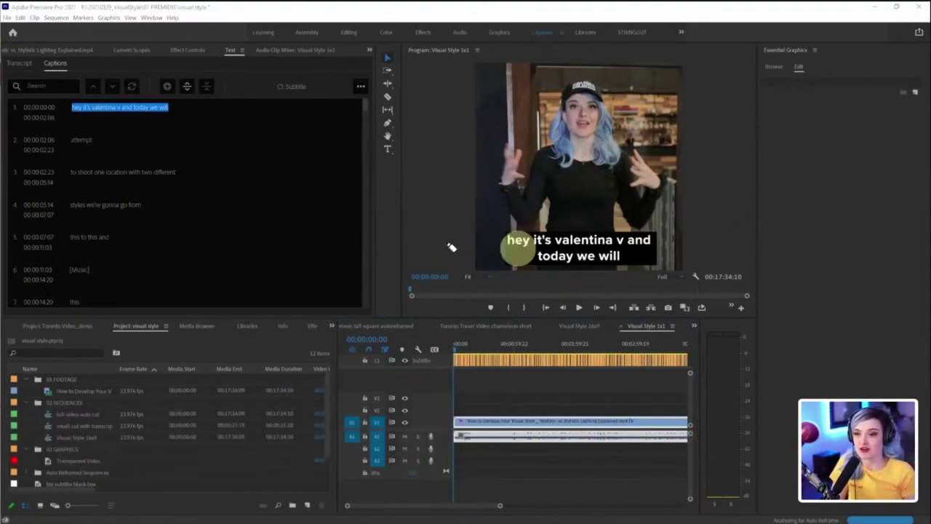
mouse_move(400, 237)
left_mouse_down()
mouse_move(800, 237)
mouse_move(809, 260)
mouse_move(420, 256)
left_mouse_up()
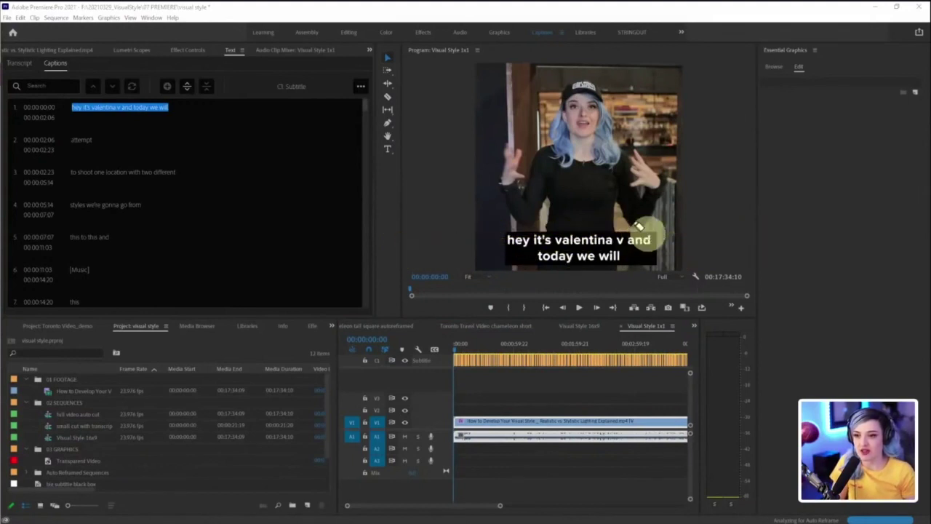
mouse_move(646, 234)
left_mouse_down()
mouse_move(604, 275)
mouse_move(560, 230)
left_mouse_up()
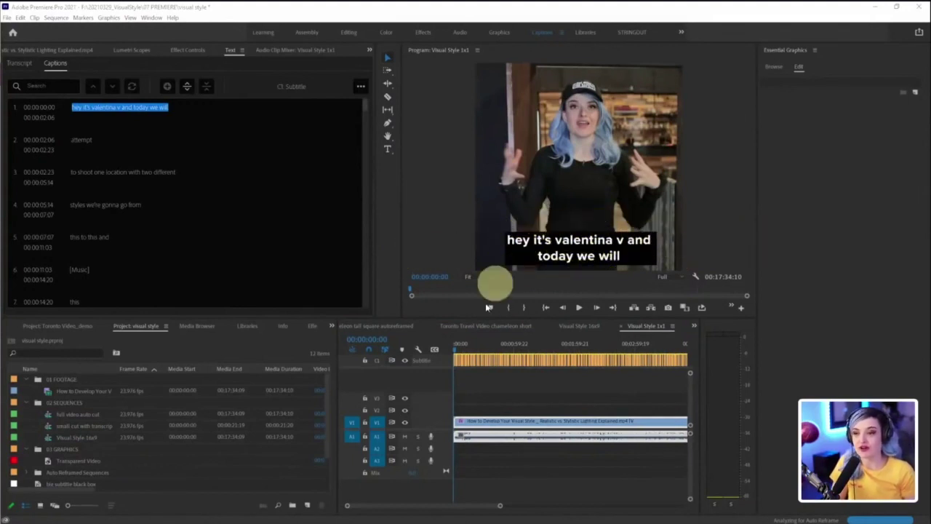
left_click(465, 347)
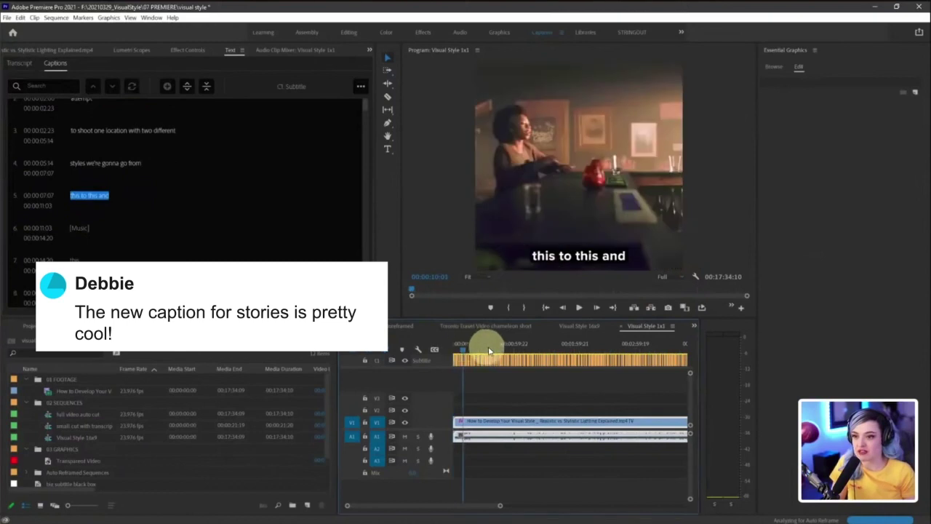
left_click(488, 350)
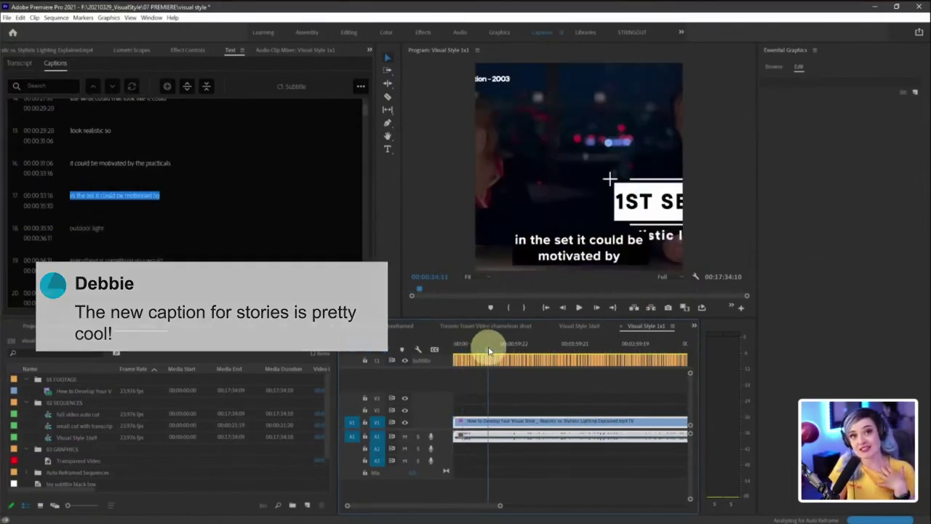
left_click(502, 344)
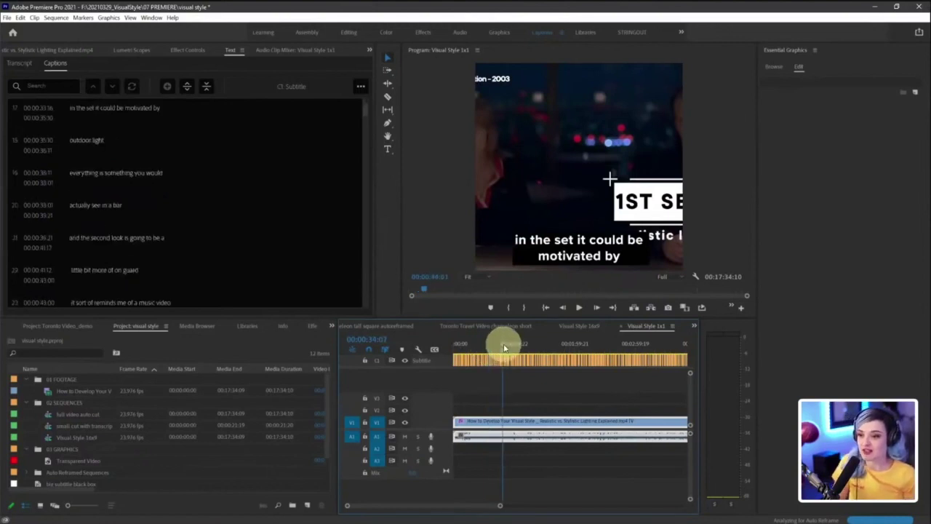
left_click(491, 505)
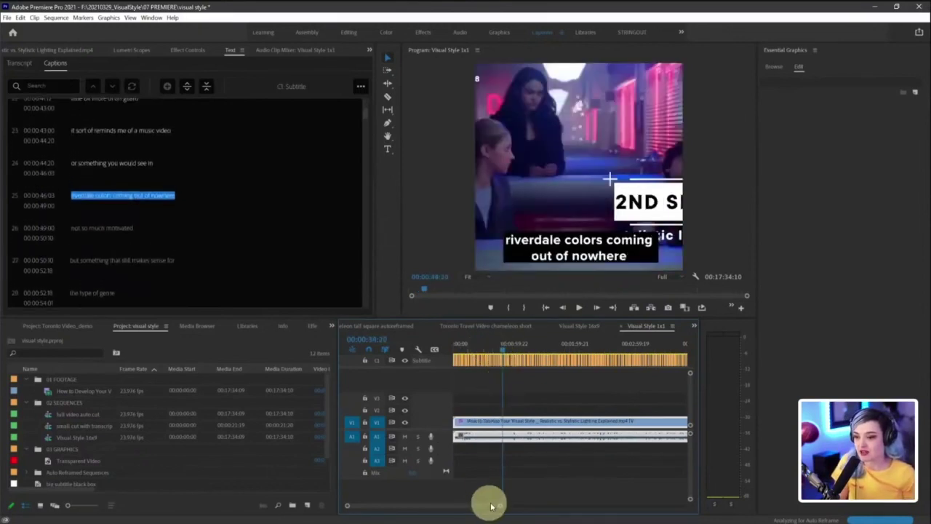
left_click_drag(499, 507, 459, 502)
left_click(611, 346)
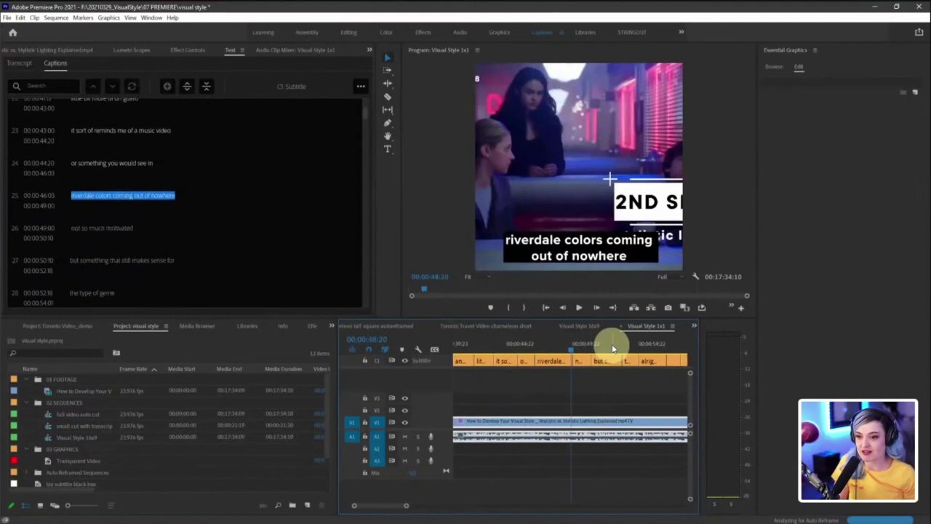
left_click(645, 342)
scroll(597, 385, "down", 3)
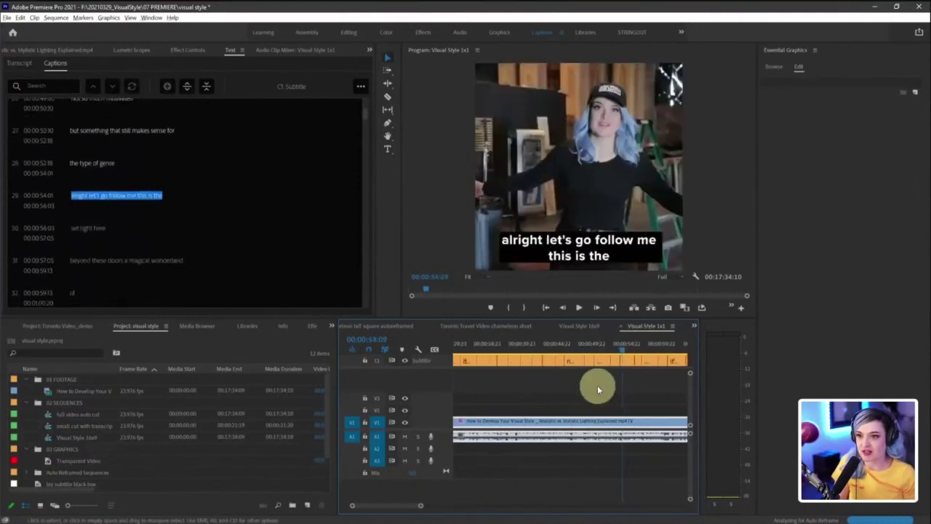
scroll(598, 385, "down", 2)
left_click(557, 350)
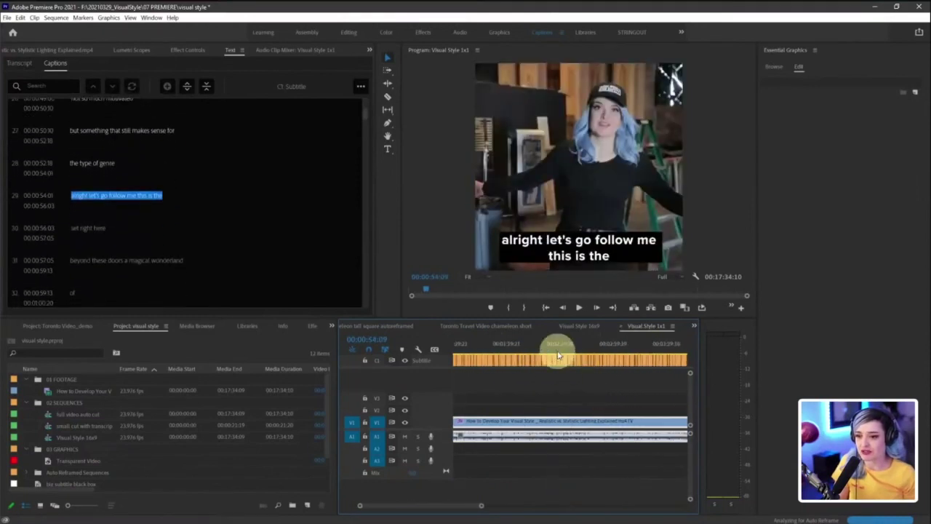
key("space")
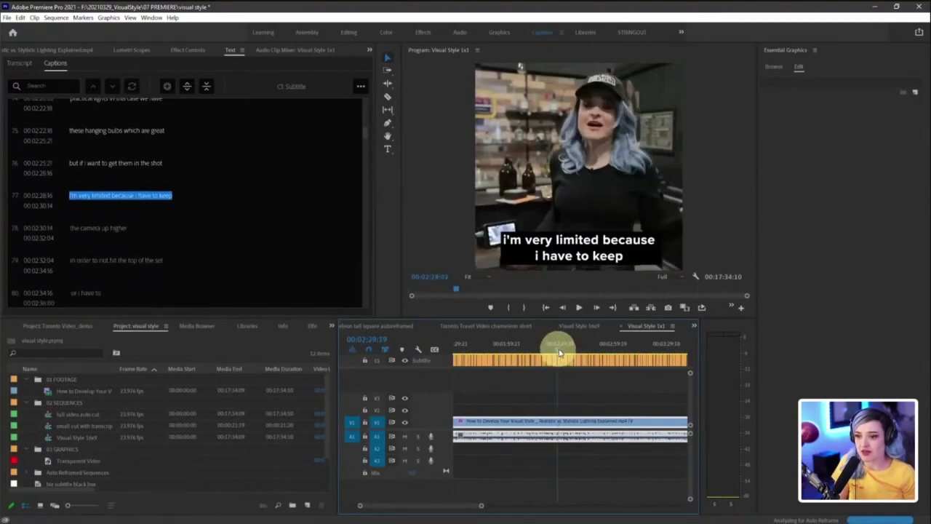
left_click(558, 360)
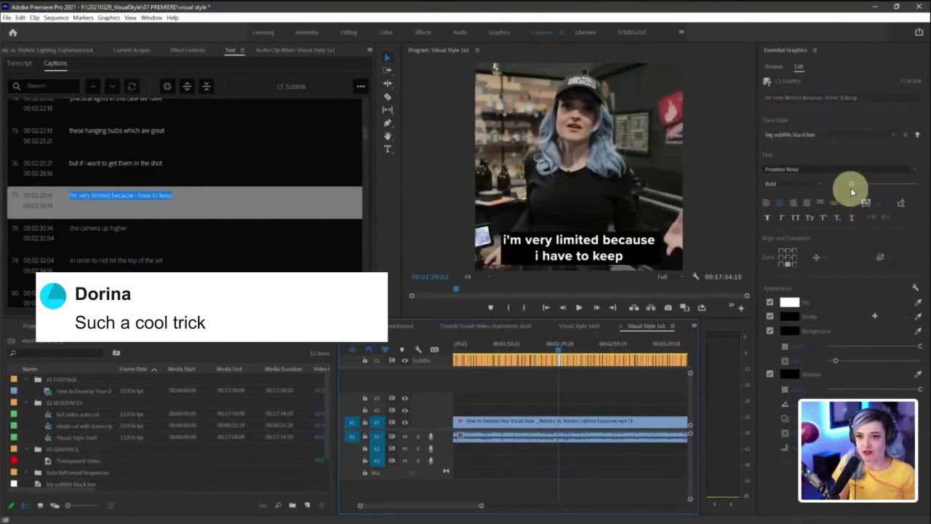
Shrink the 1x1 captions' text size and move them higher in the frame
left_click_drag(850, 184, 850, 187)
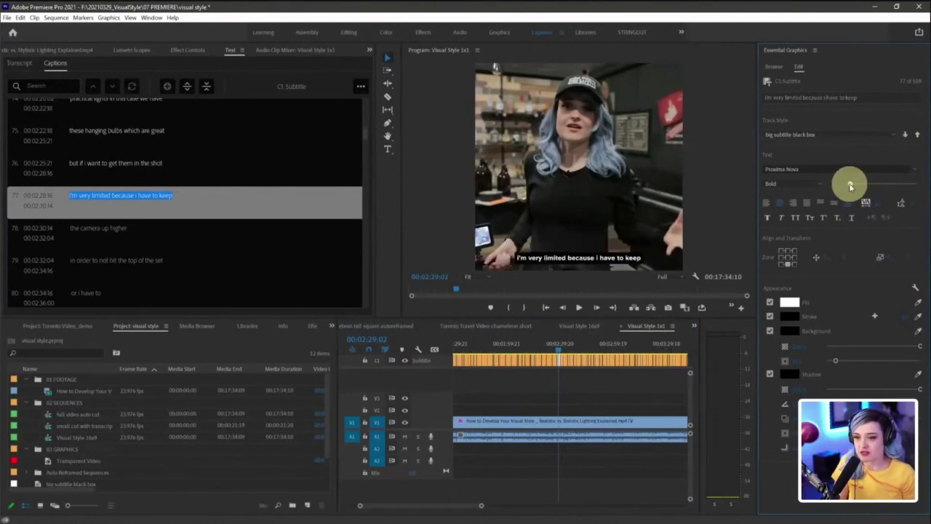
left_click_drag(795, 305, 800, 256)
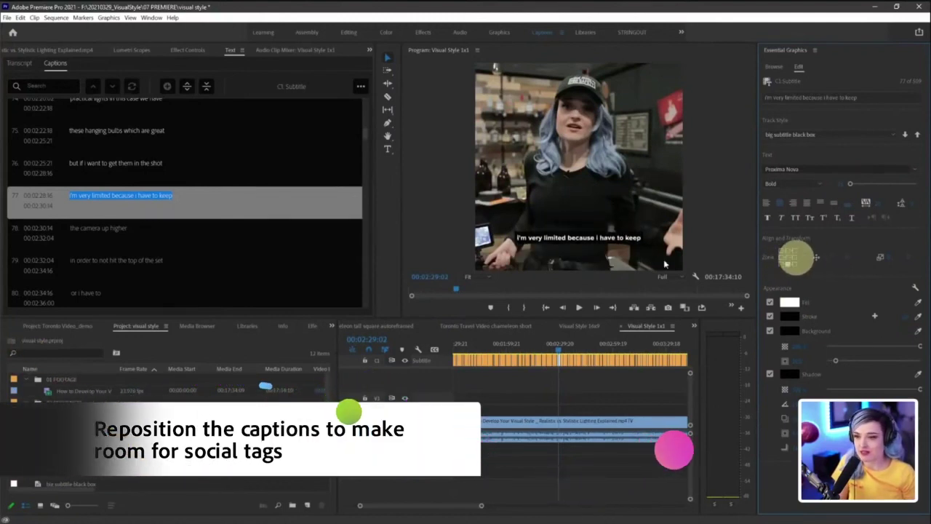
left_click(547, 264)
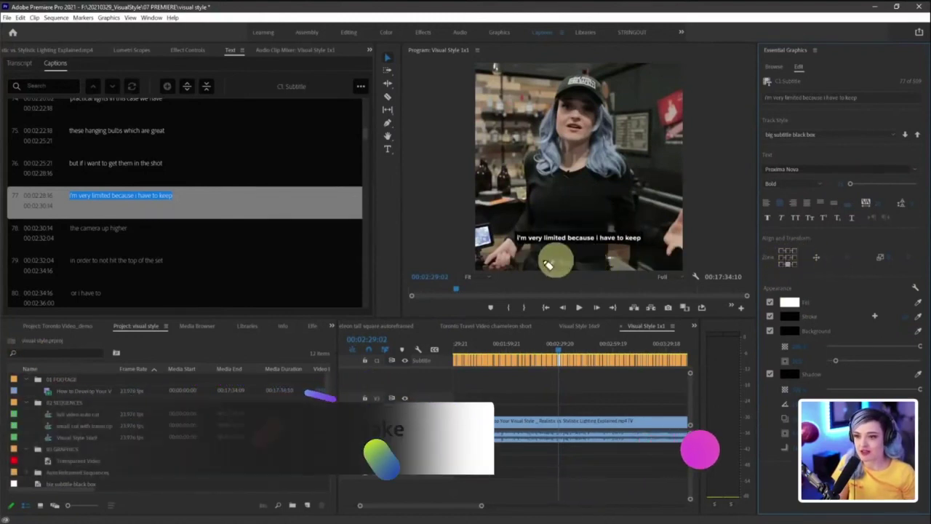
Save the adjusted caption look as the track style 'smaller subs higher' and scrub to check
left_click(873, 137)
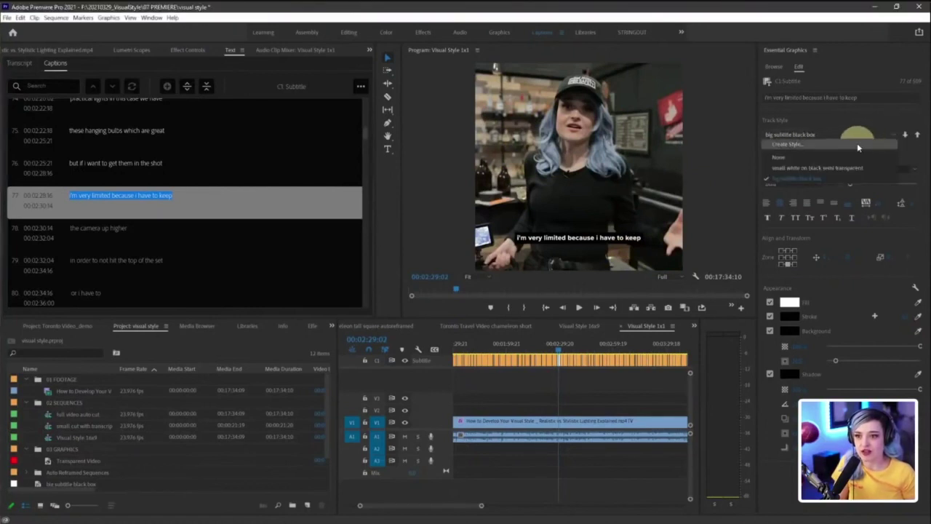
left_click(857, 143)
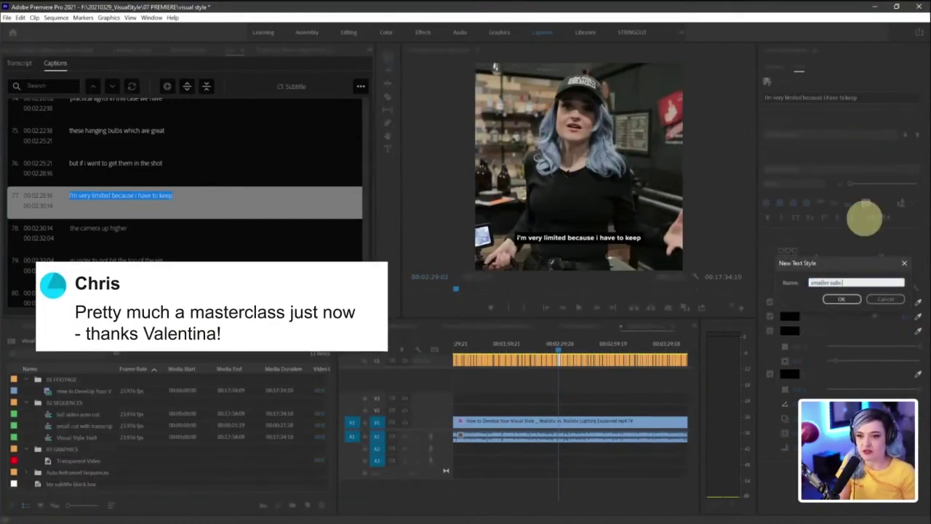
key("Return")
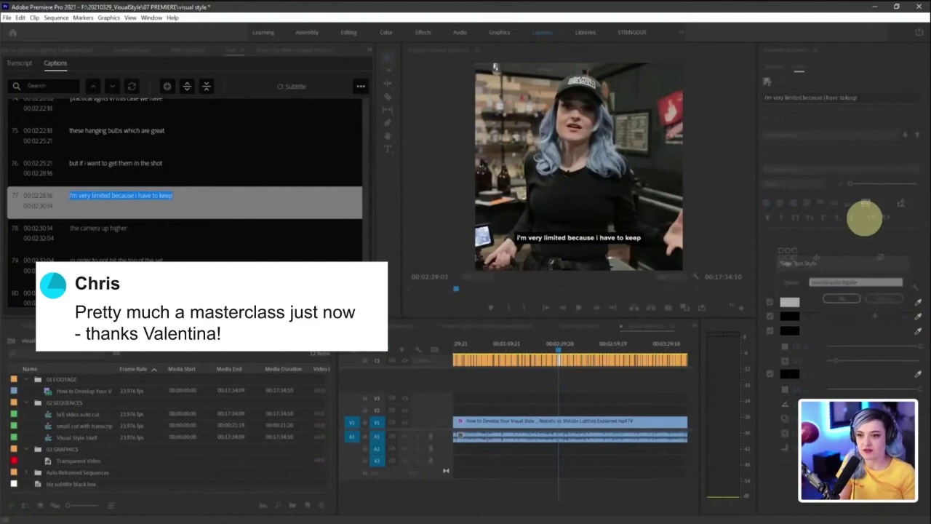
left_click_drag(566, 353, 500, 347)
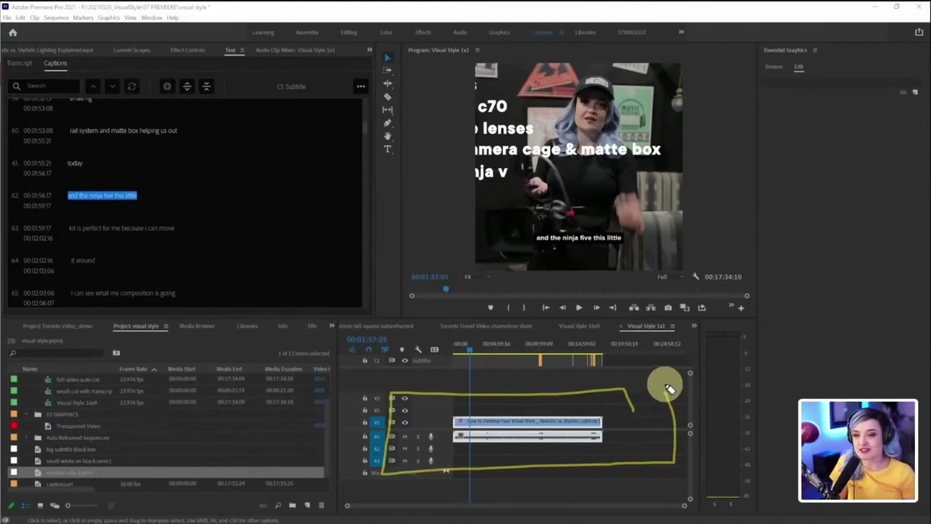
left_click(567, 343)
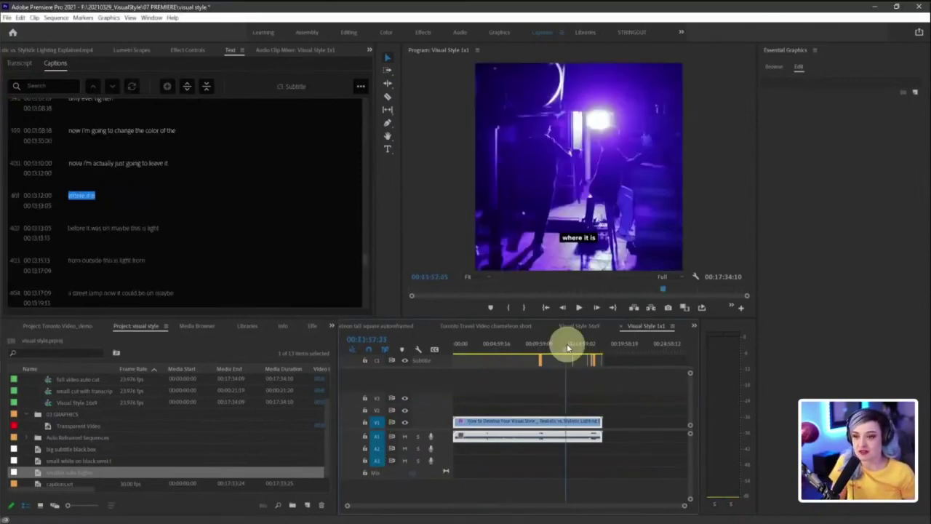
left_click_drag(572, 348, 587, 349)
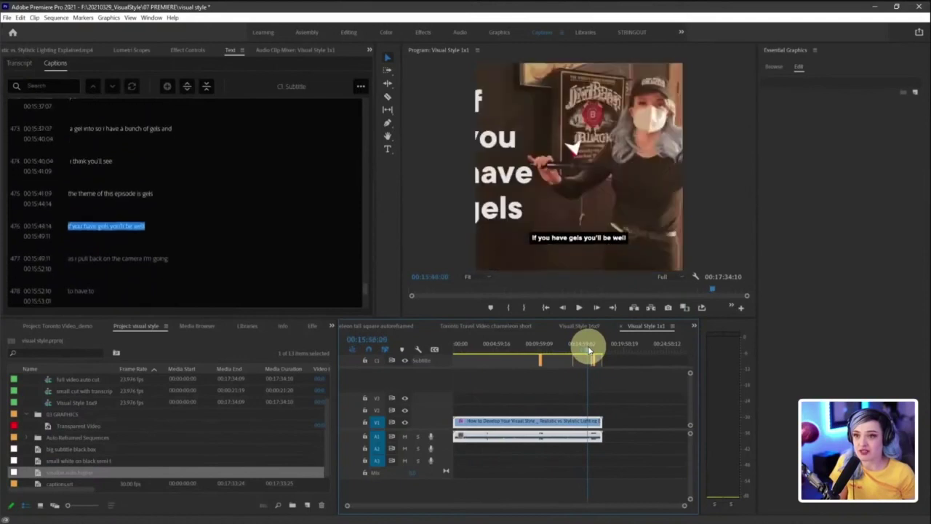
mouse_move(691, 88)
left_mouse_down()
mouse_move(726, 157)
mouse_move(708, 71)
left_mouse_up()
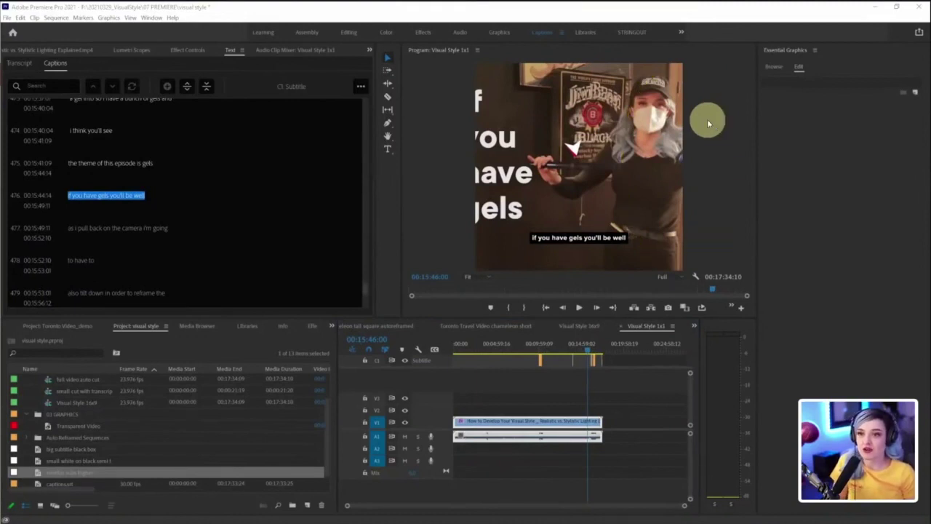
Bring up Visual Style 16x9, play its opening, and switch to the Editing workspace
left_click(583, 327)
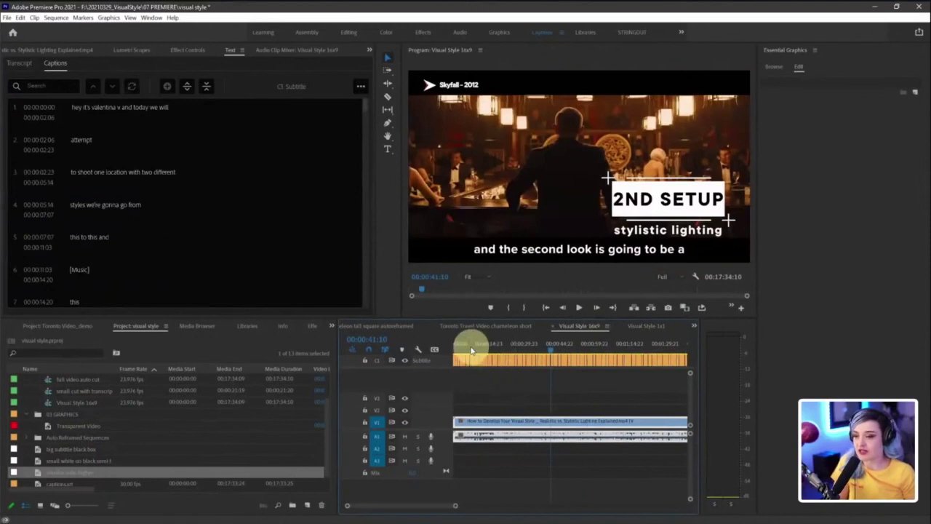
left_click_drag(472, 351, 460, 353)
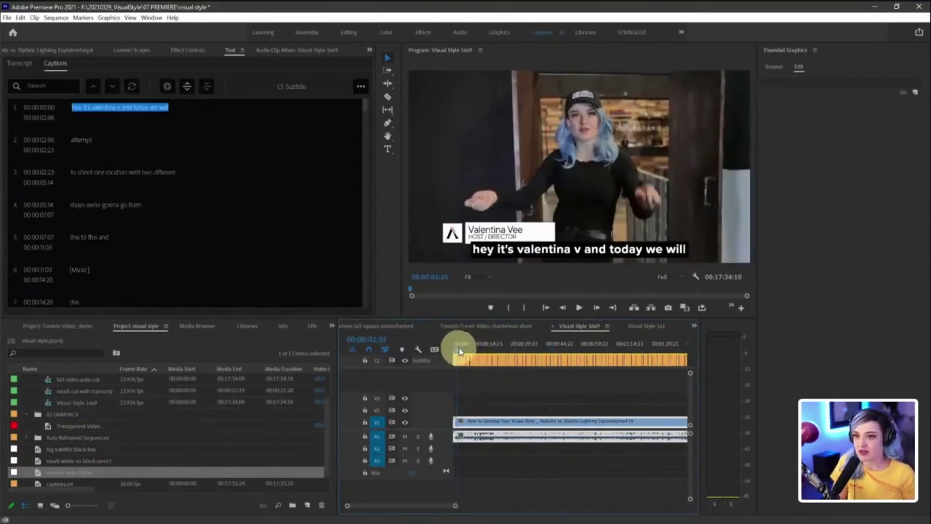
key("space")
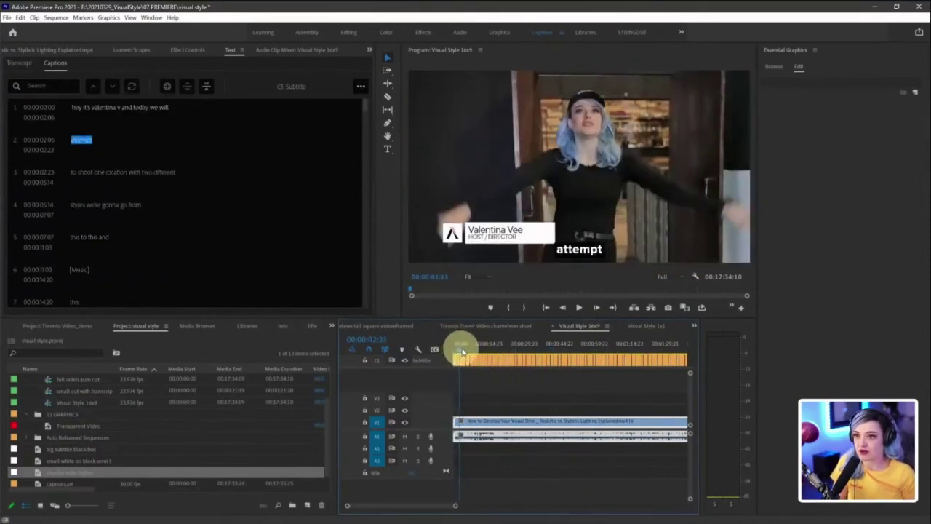
left_click(351, 34)
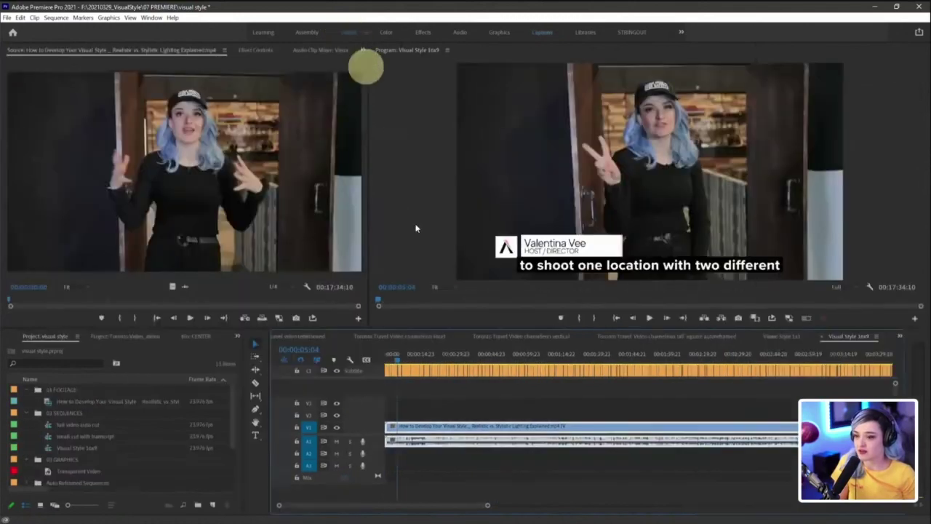
Hide the caption track from the Program monitor and pick the Razor tool
left_click(333, 361)
left_click(339, 371)
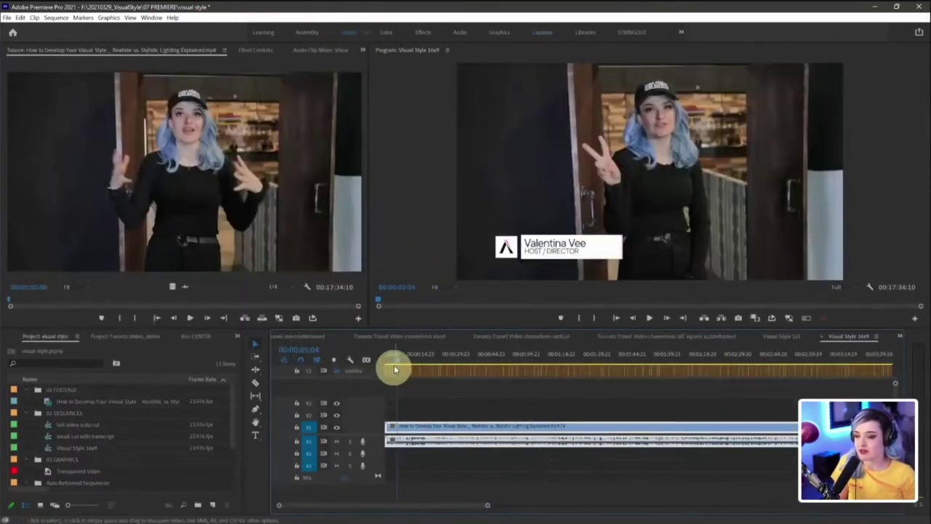
left_click(399, 363)
left_click(403, 361)
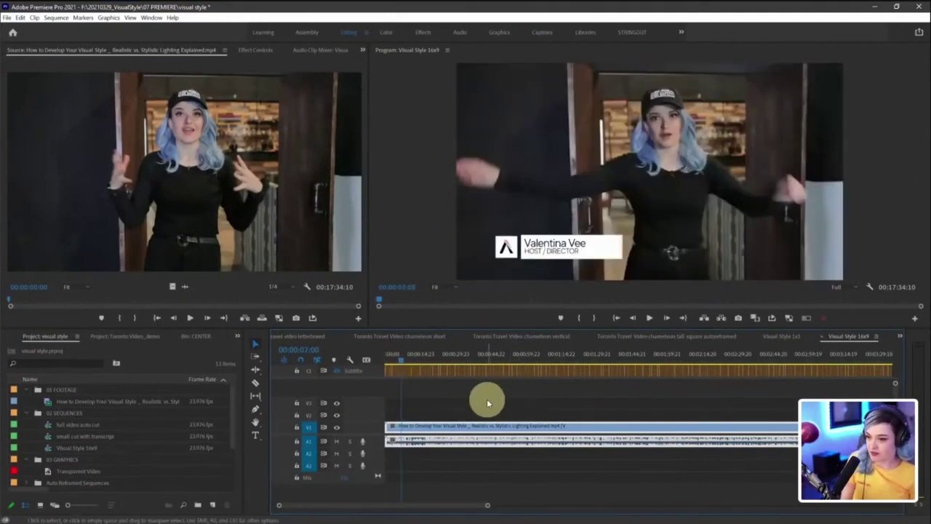
key("c")
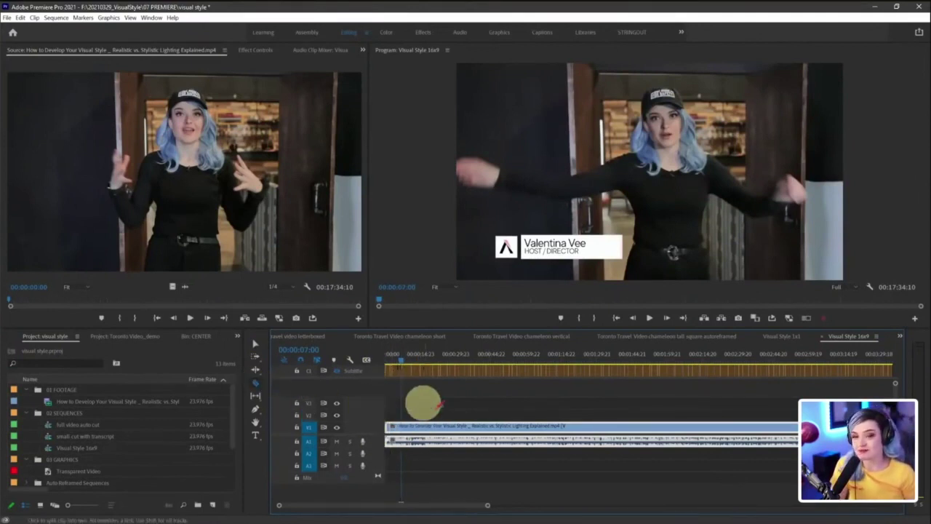
Enlarge V1, zoom the timeline, and razor the clip at the first three scene changes
left_click_drag(369, 422, 399, 399)
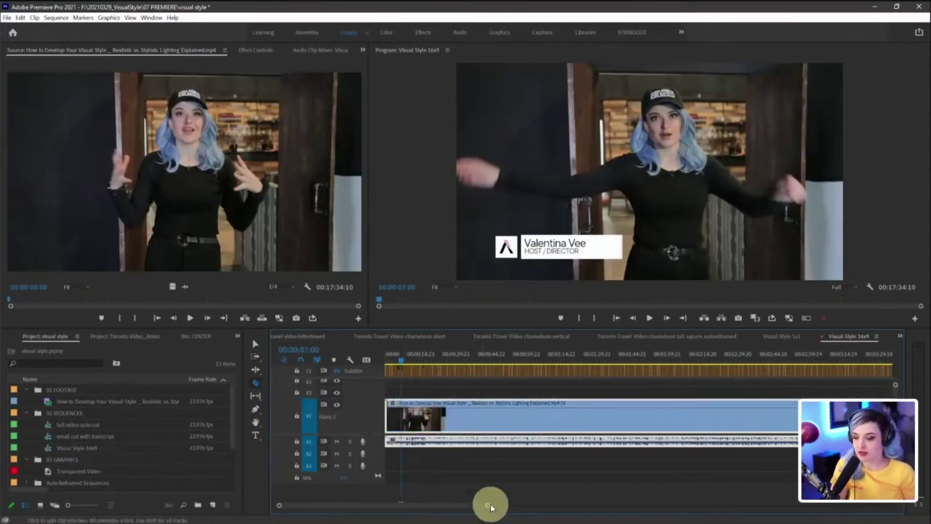
left_click_drag(488, 504, 384, 505)
left_click(471, 415)
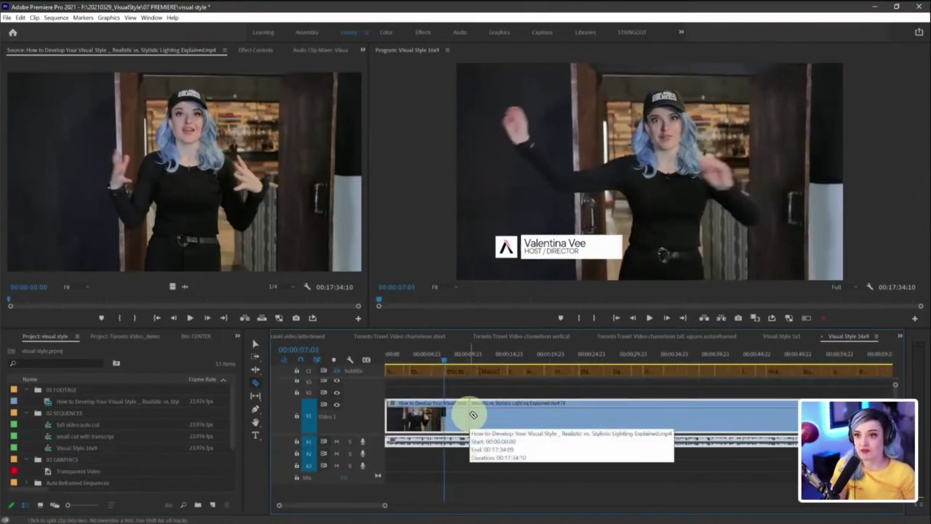
left_click(453, 416)
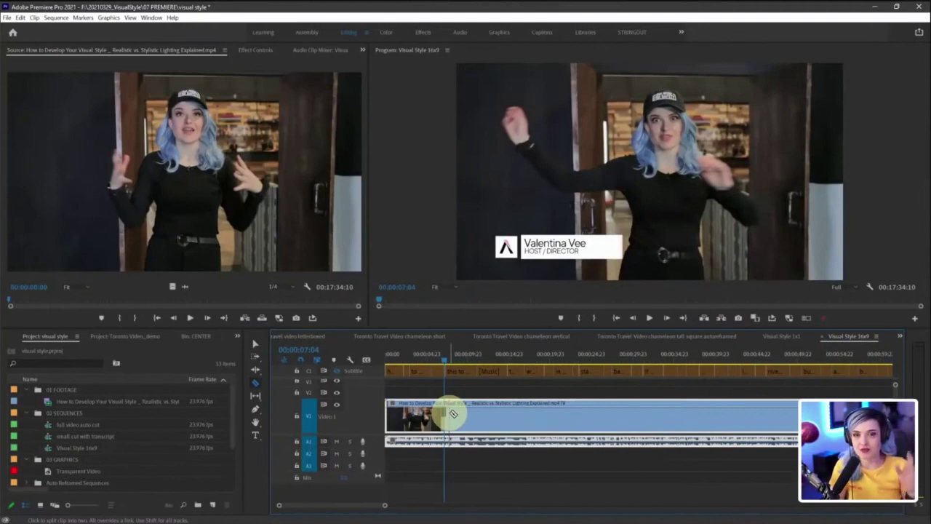
left_click(449, 412)
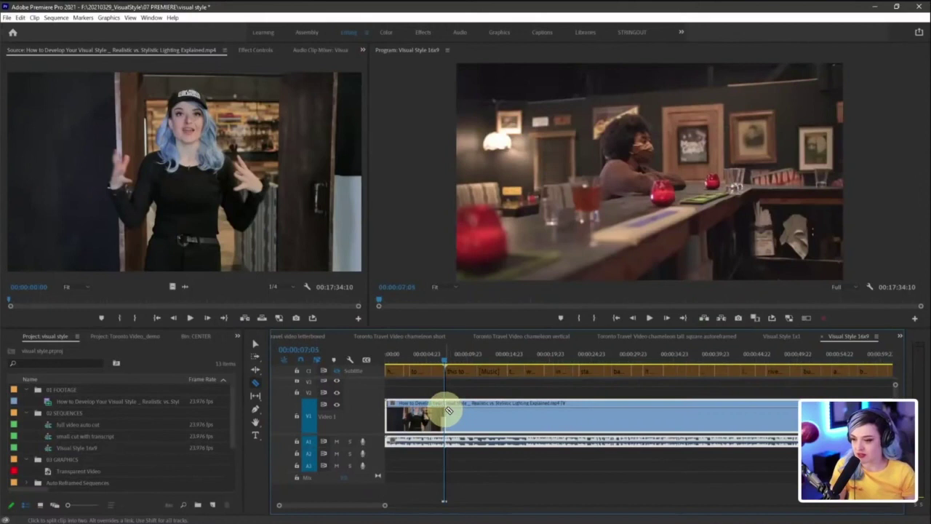
left_click_drag(385, 505, 343, 505)
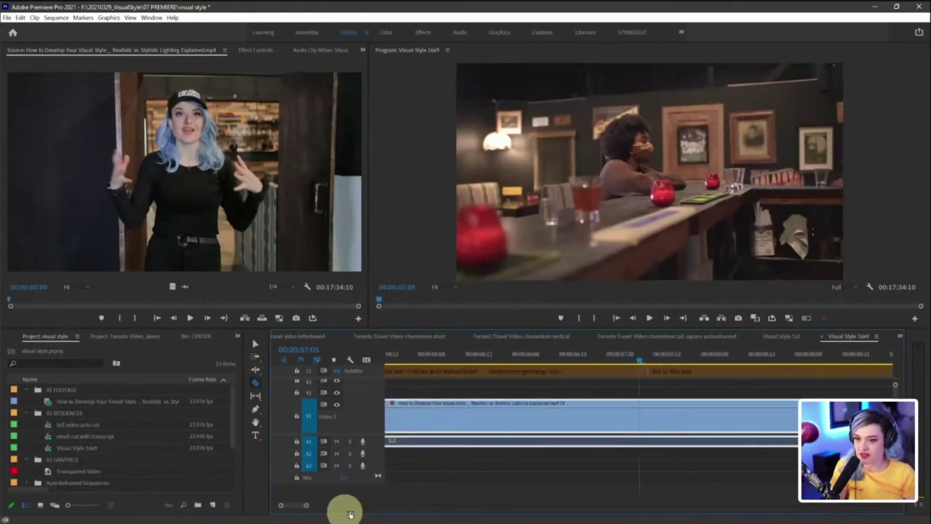
Lock the subtitle track, then cut the V1 clip at the next two scene changes
left_click(296, 374)
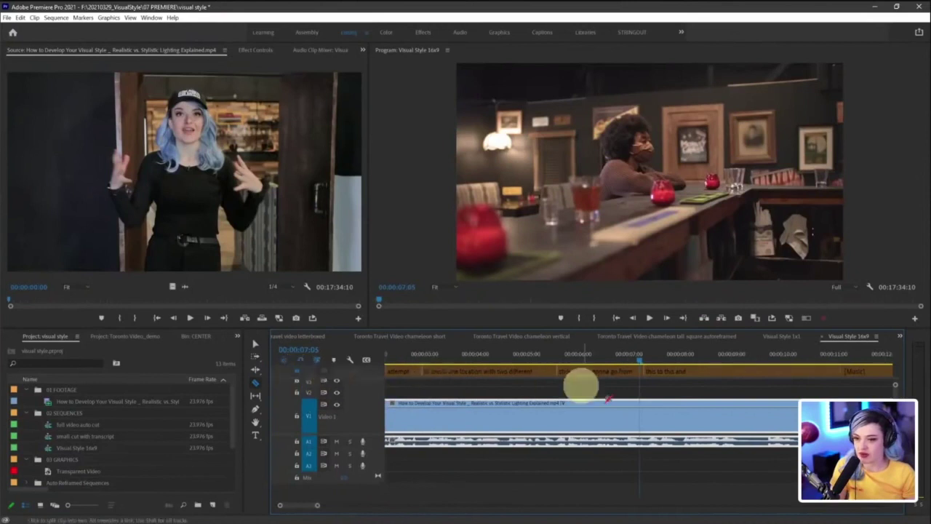
left_click(643, 415)
left_click_drag(634, 357, 710, 361)
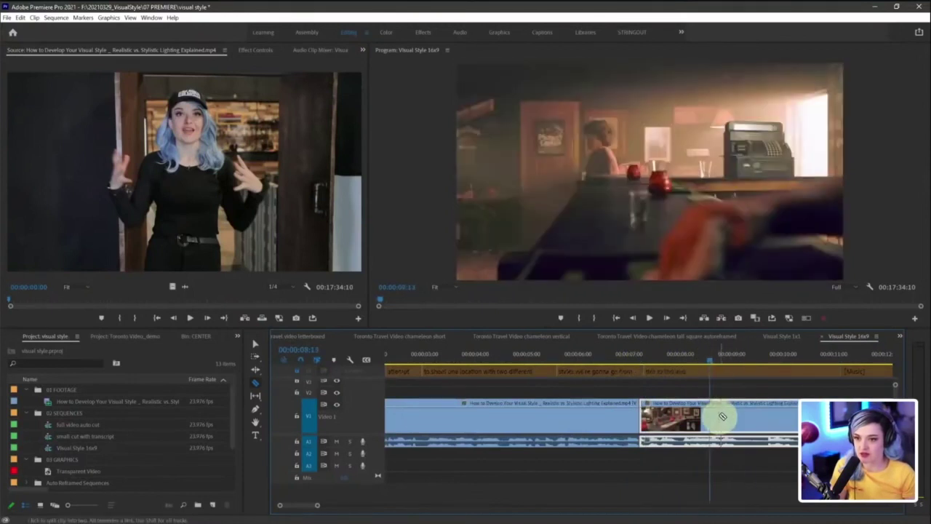
left_click(710, 413)
Scrub ahead to another scene change, split V1 there, and search for more
scroll(618, 443, "down", 3)
left_click(451, 361)
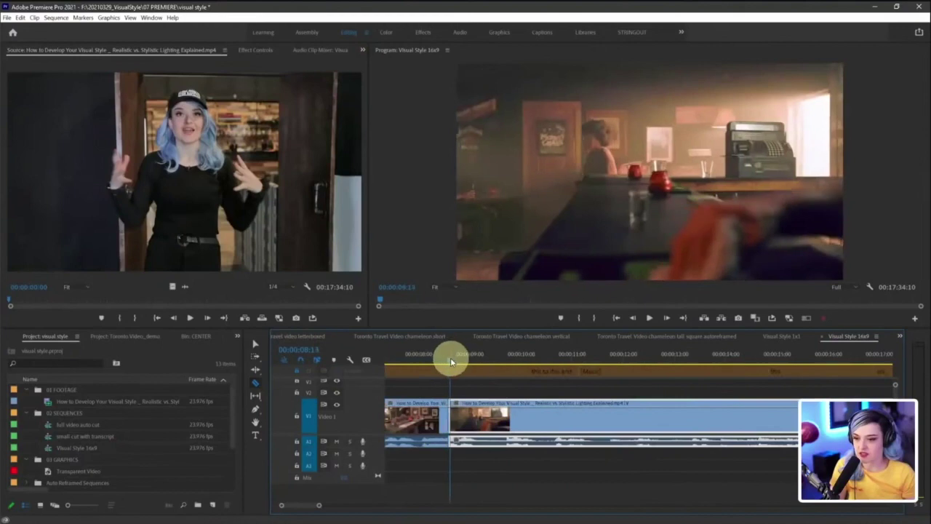
left_click_drag(451, 359, 827, 359)
left_click(556, 421)
scroll(672, 411, "down", 5)
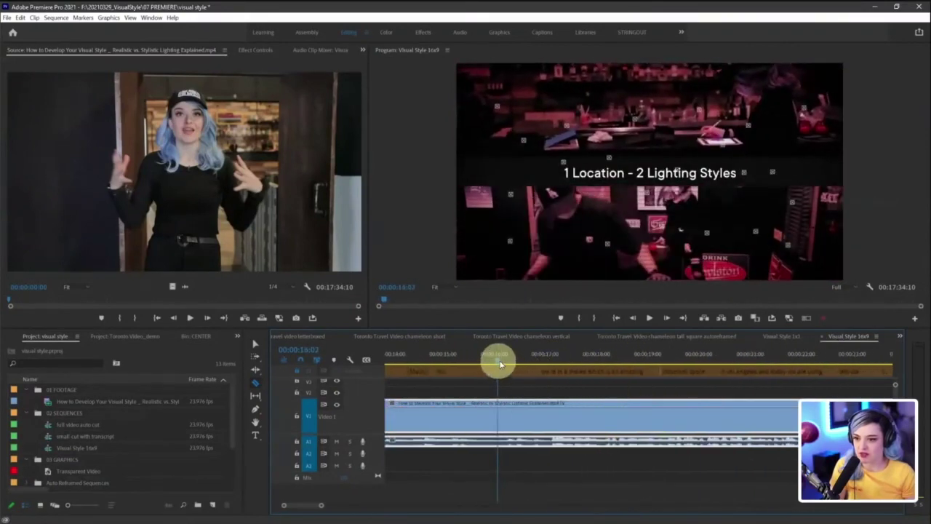
left_click_drag(500, 364, 687, 360)
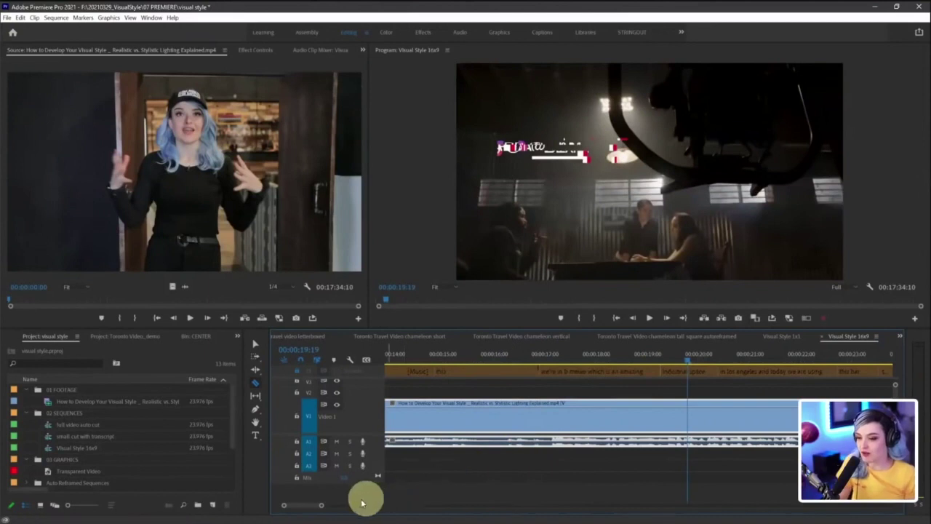
left_click_drag(323, 503, 854, 507)
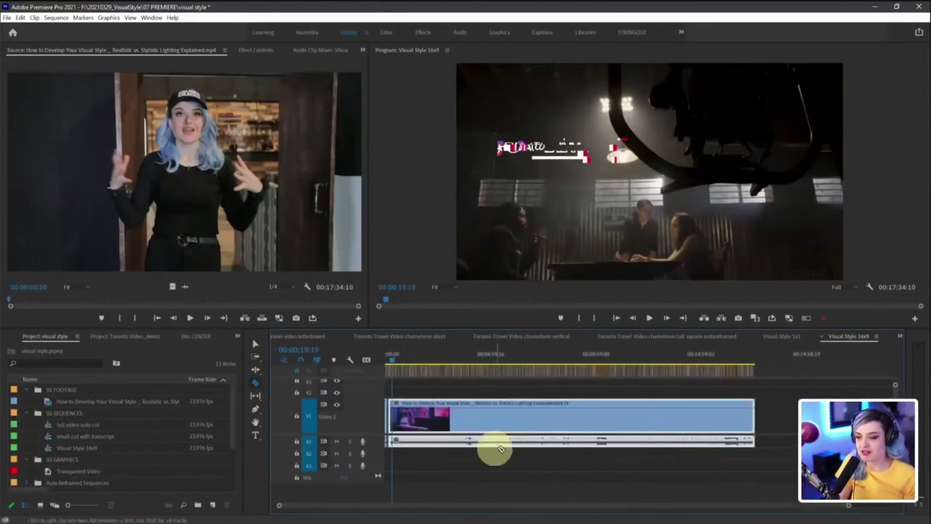
Run Scene Edit Detection on the V1 clip with 'Apply a cut at each detected cut point' enabled
right_click(406, 423)
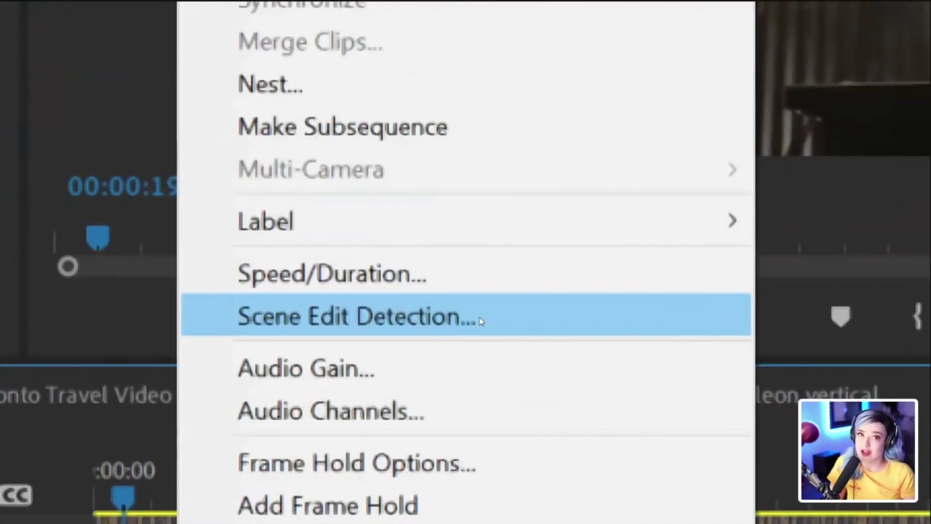
left_click(480, 320)
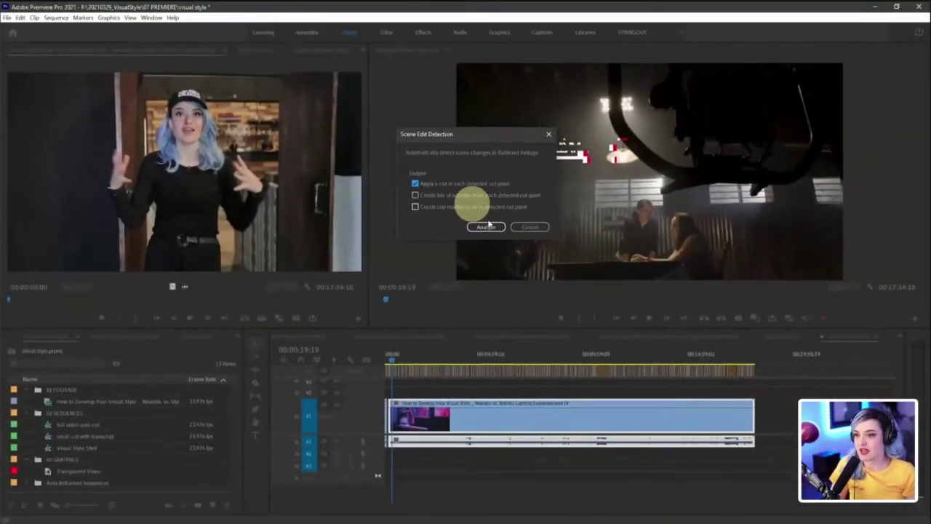
left_click(467, 308)
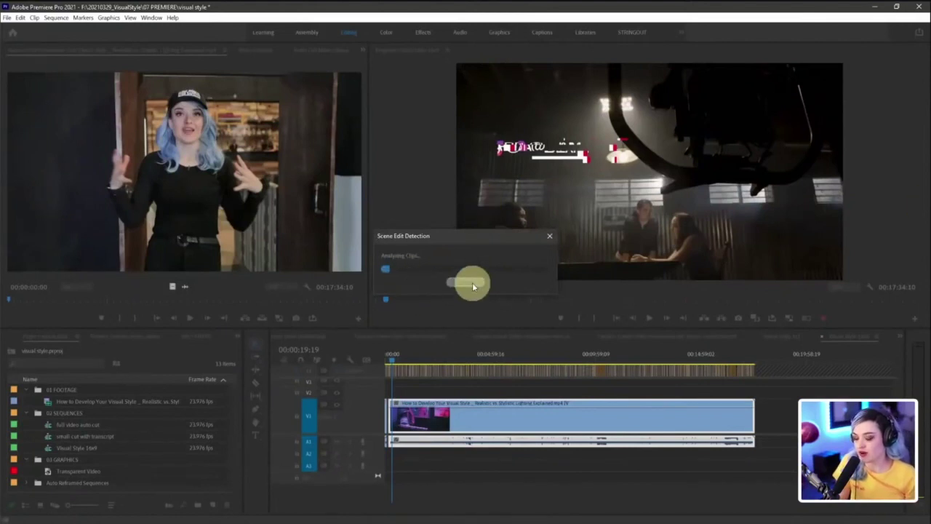
left_click(472, 284)
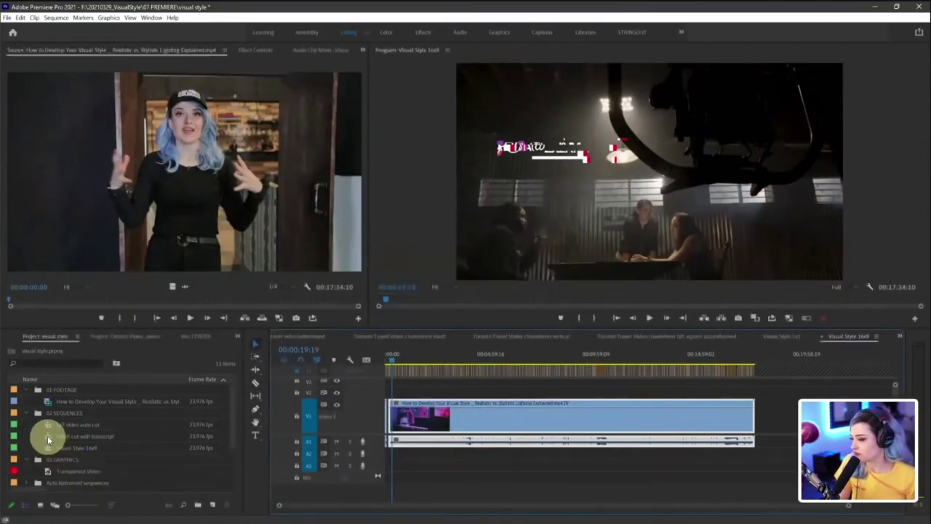
Open the 'full video auto cut' sequence from the Sequences bin
double_click(46, 427)
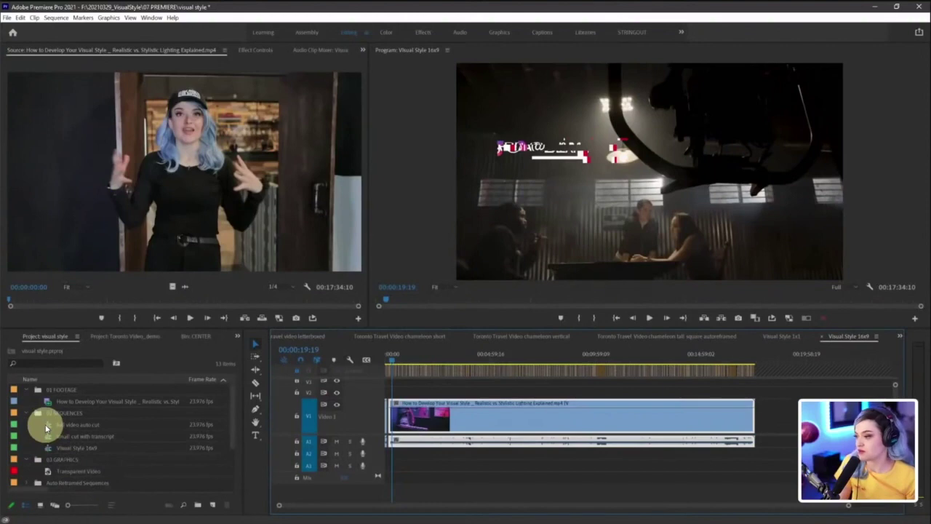